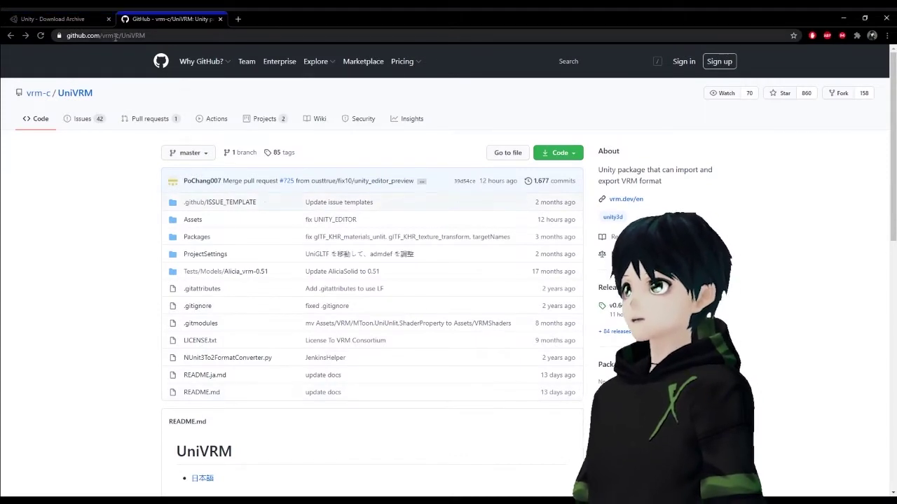
Check the UniVRM GitHub page's README for the supported and recommended Unity versions
left_click(54, 36)
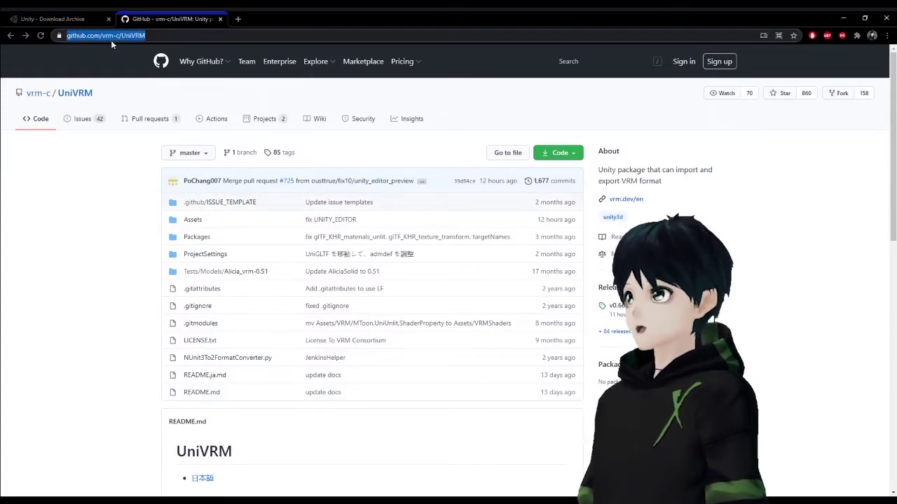
left_click(316, 146)
scroll(390, 250, "down", 4)
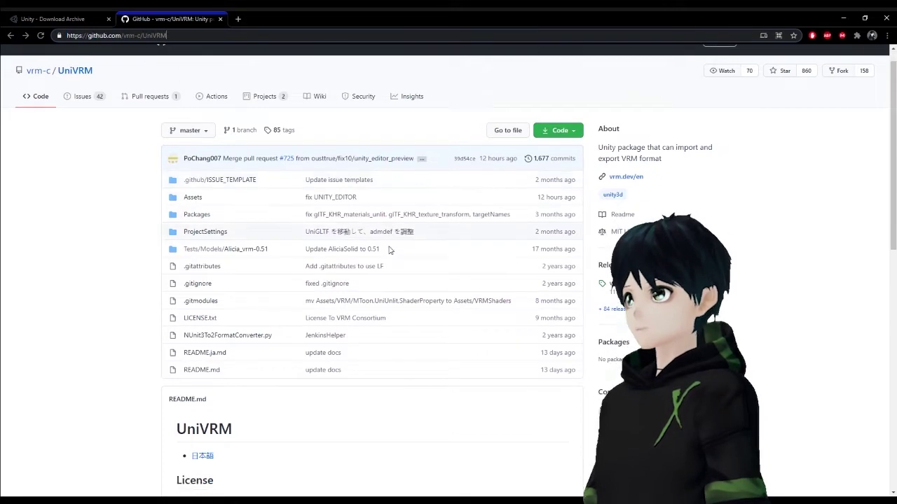
scroll(390, 250, "down", 3)
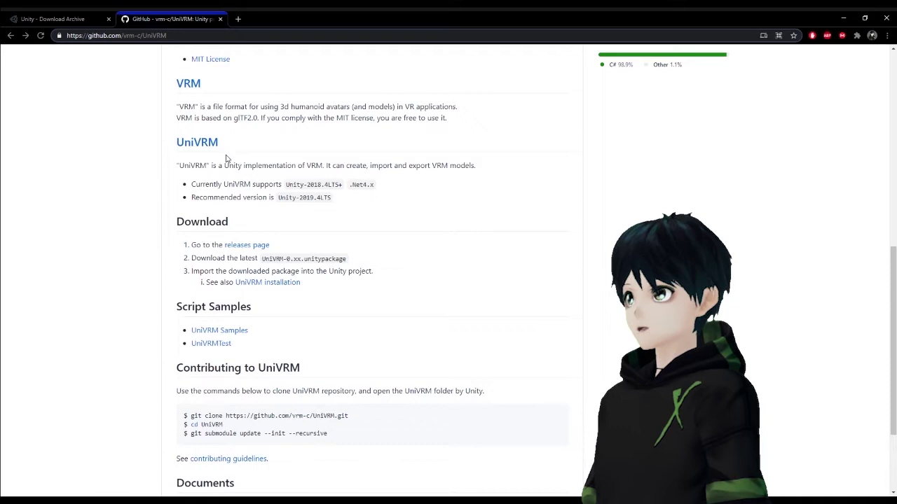
left_click_drag(288, 184, 342, 184)
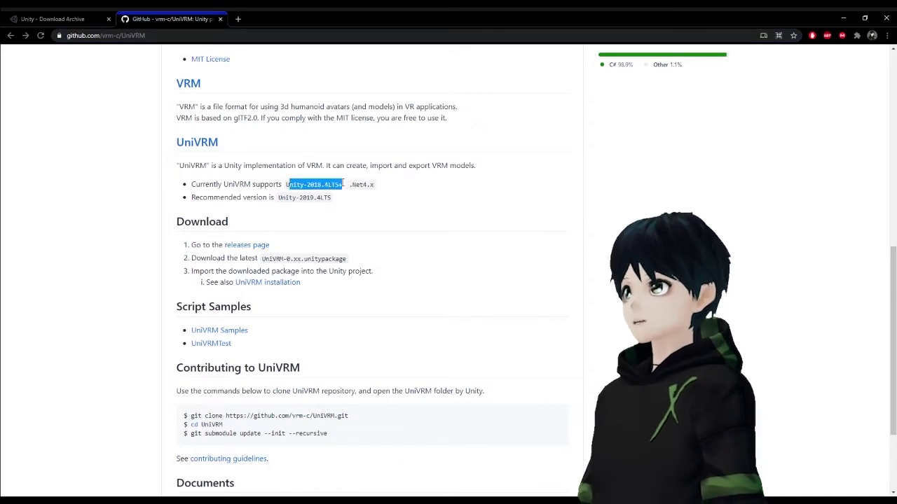
left_click(358, 183)
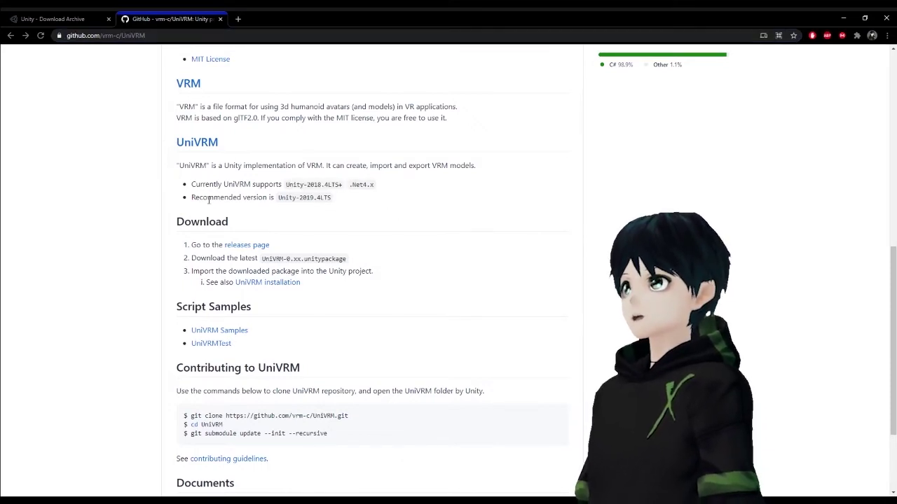
left_click_drag(192, 198, 327, 198)
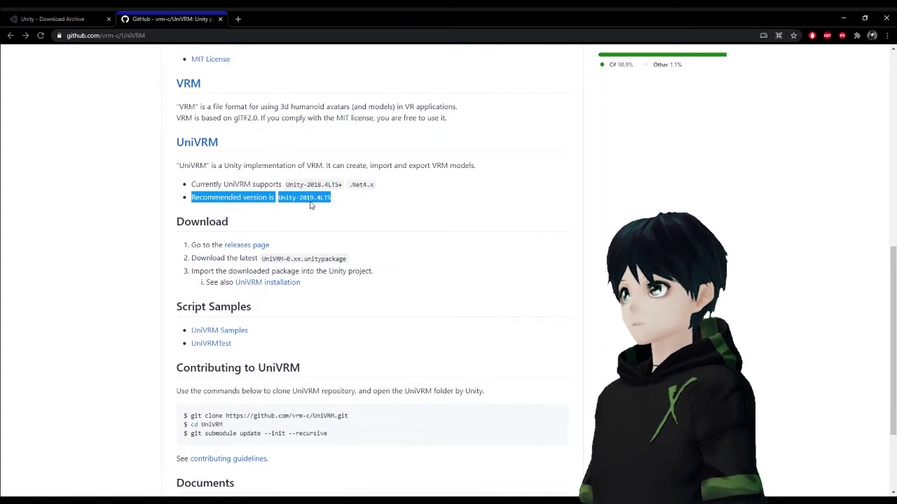
left_click(329, 199)
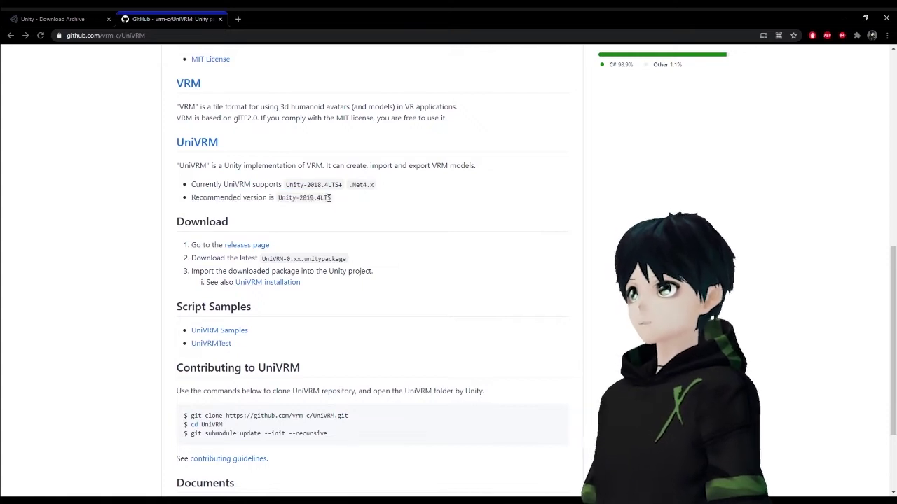
Open the Unity download archive page and look through the Unity 2019.x releases for the 2019.4 versions
left_click(74, 19)
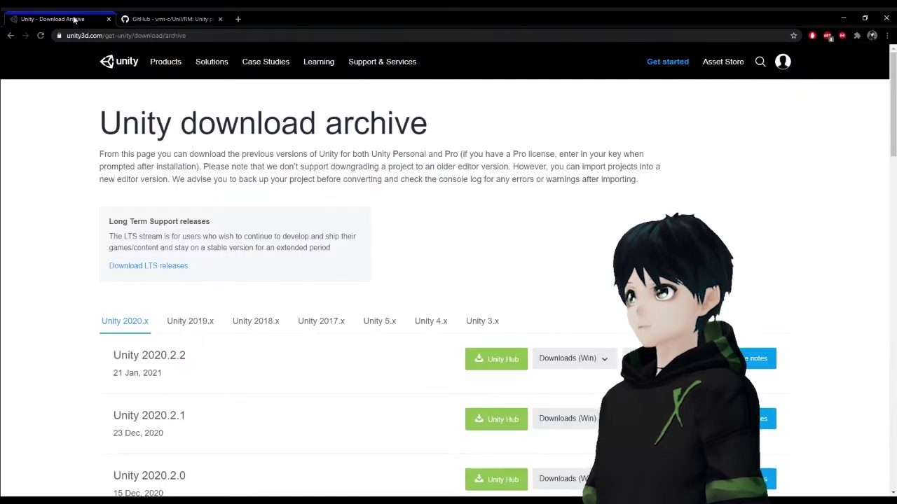
left_click(202, 36)
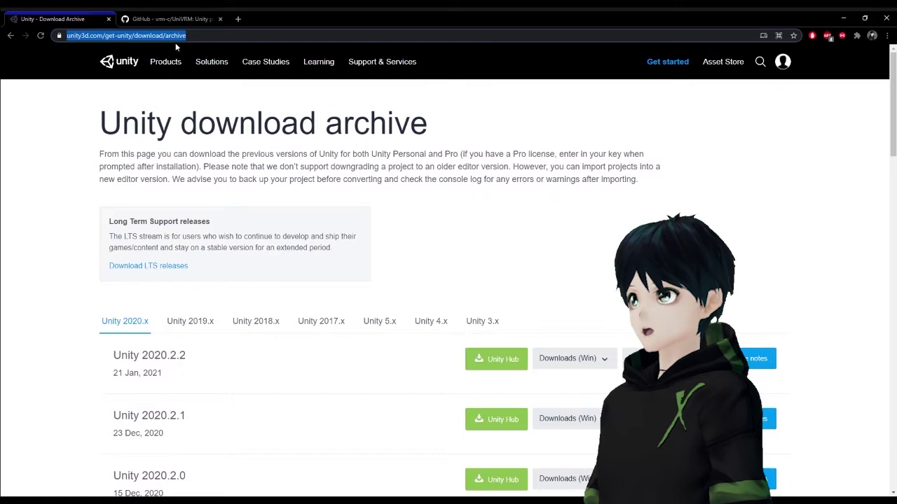
left_click(394, 173)
scroll(394, 172, "down", 2)
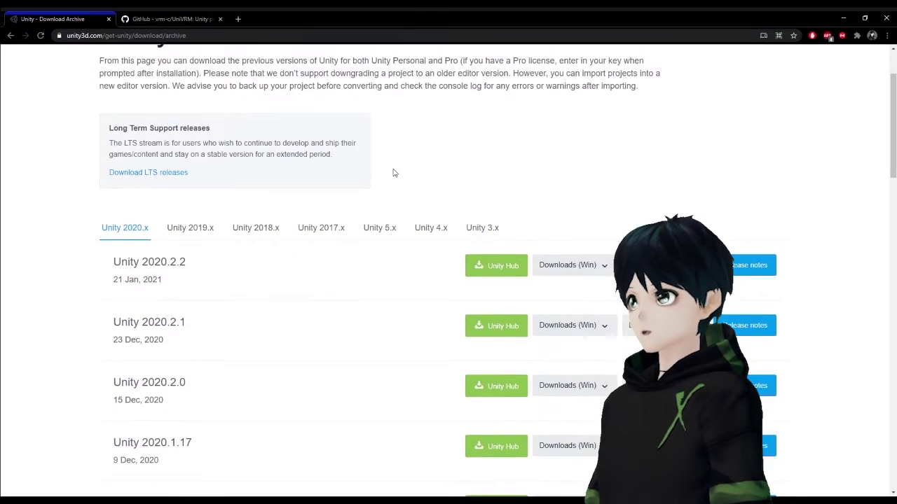
left_click(194, 231)
scroll(194, 232, "down", 5)
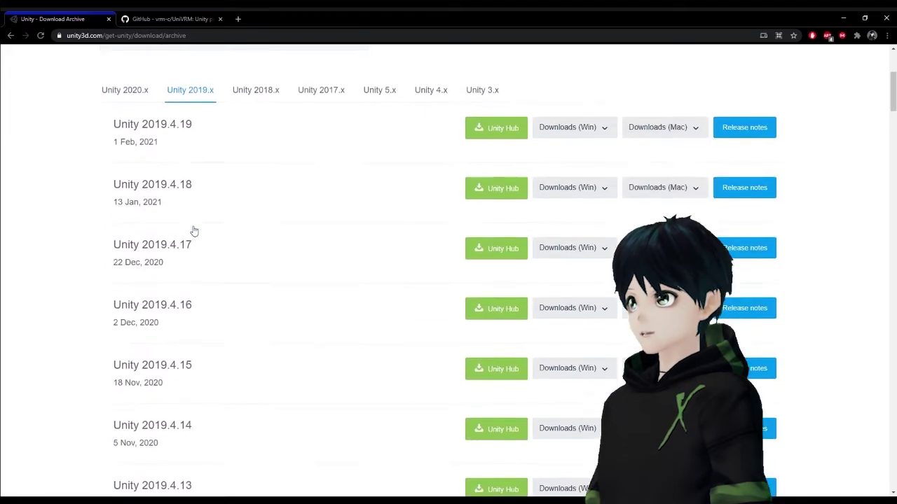
scroll(248, 240, "down", 10)
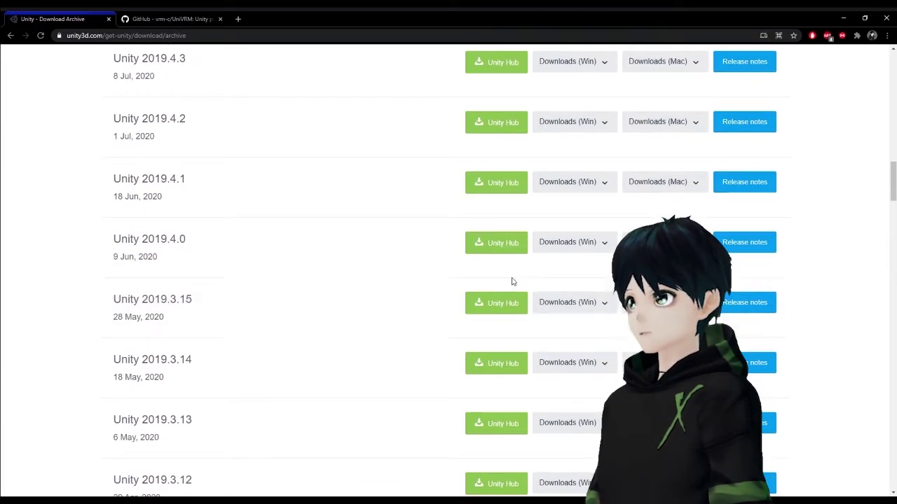
scroll(306, 248, "up", 9)
scroll(306, 248, "up", 3)
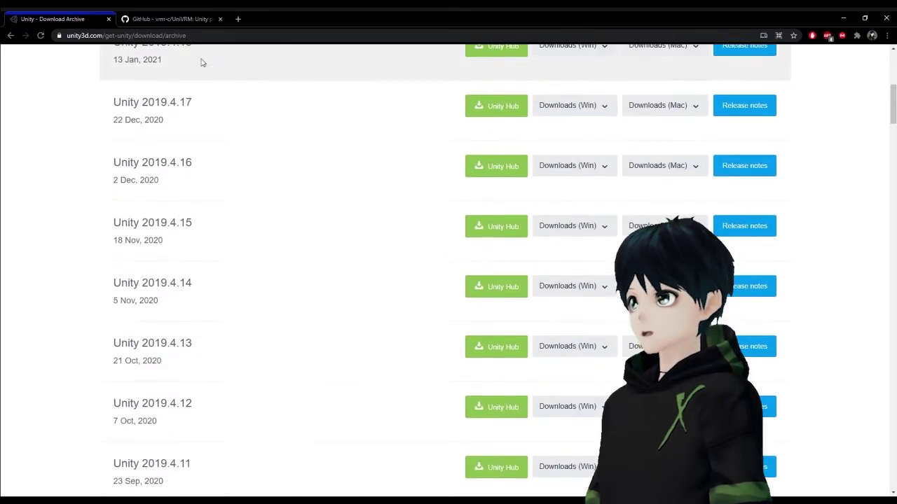
Recheck the recommended Unity version on the UniVRM page and return to the newest 2019.4 releases in the download archive
left_click(175, 18)
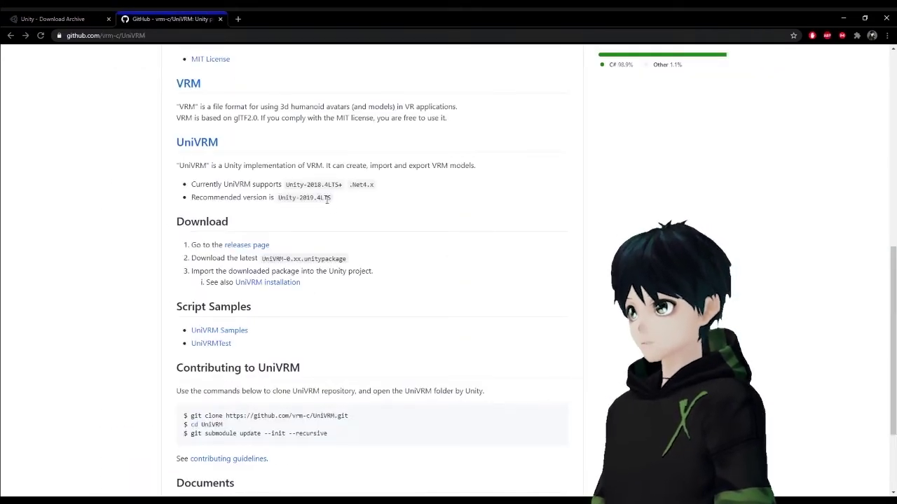
left_click(52, 19)
scroll(278, 250, "up", 3)
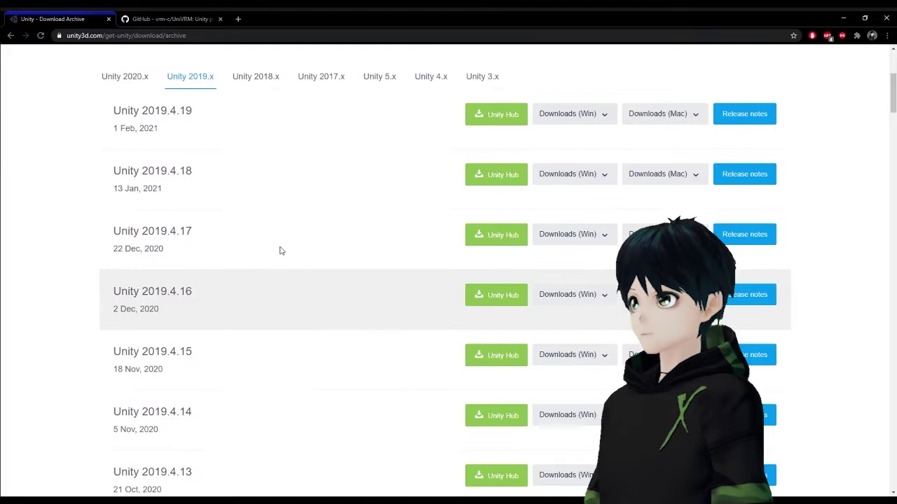
scroll(273, 254, "up", 1)
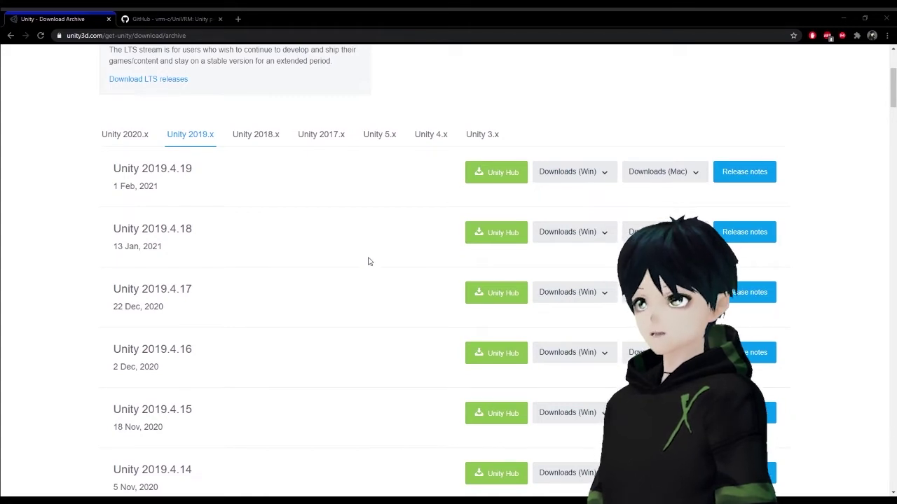
Try to get Unity 2019.4.17 from the download archive through Unity Hub
left_click(165, 306)
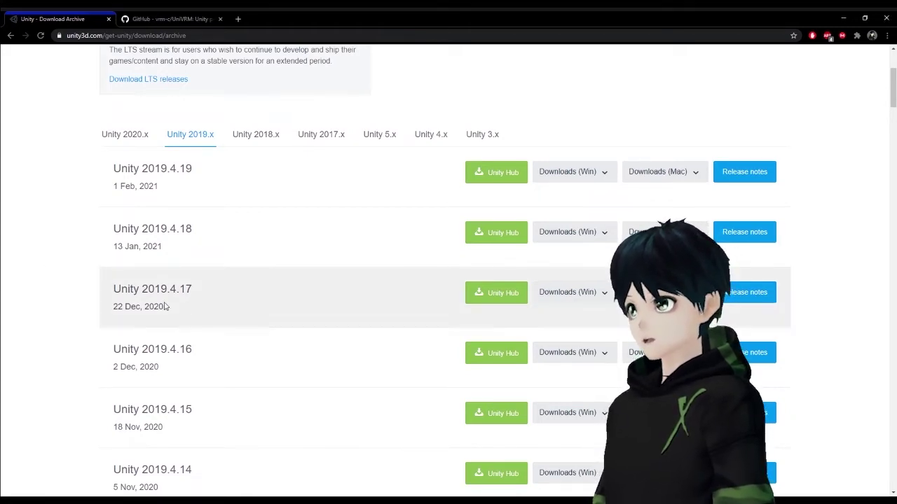
left_click(503, 295)
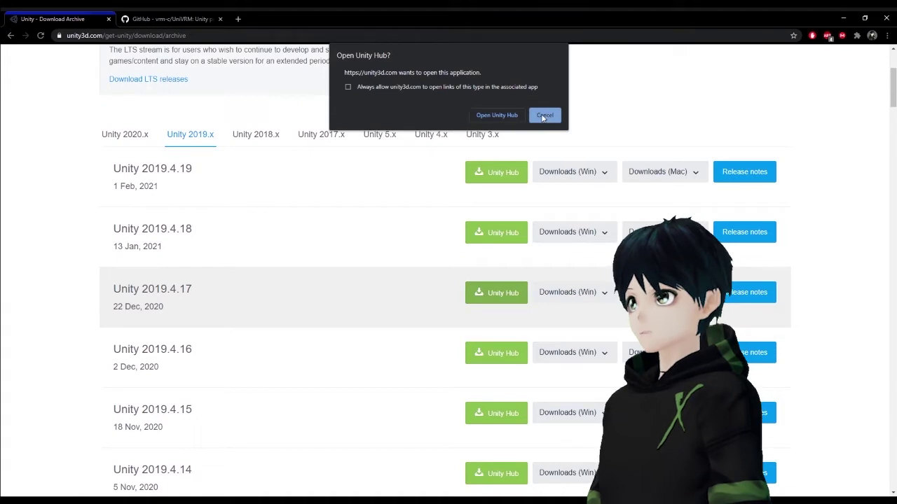
left_click(545, 116)
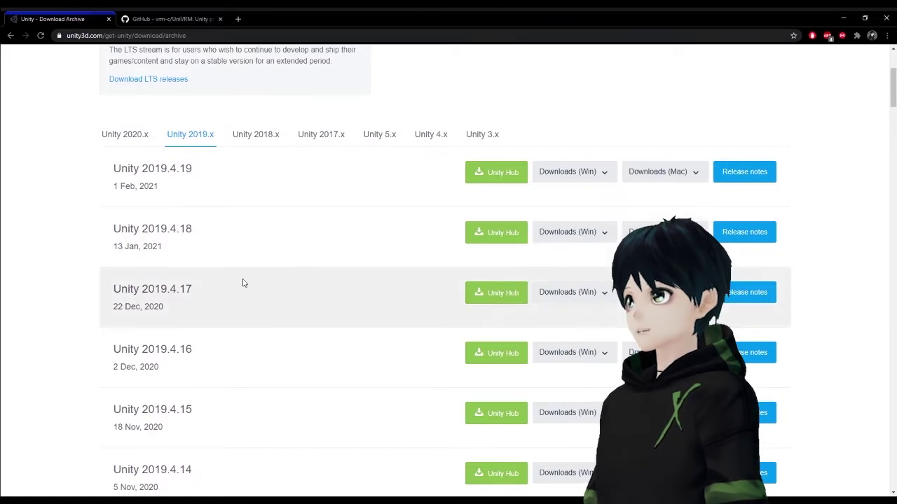
Open UniVRM's releases page on GitHub and examine the downloadable assets of release v0.66.0
left_click(180, 21)
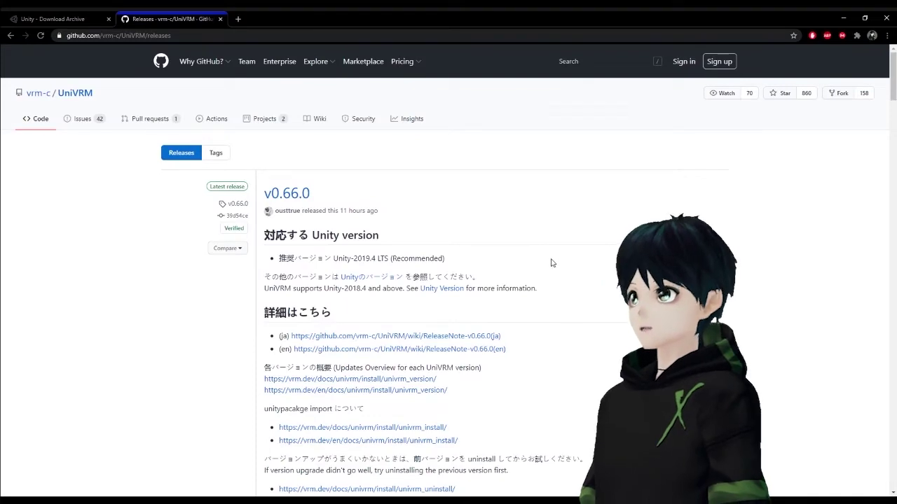
scroll(552, 263, "down", 6)
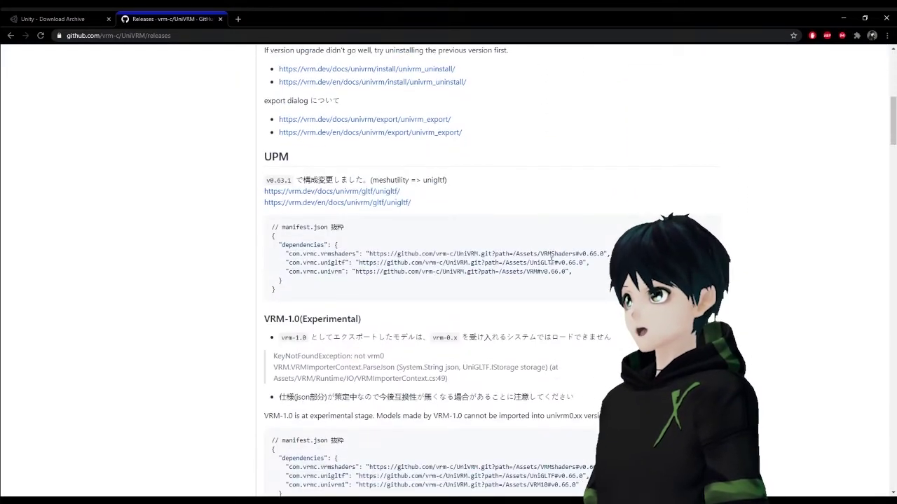
scroll(552, 259, "down", 5)
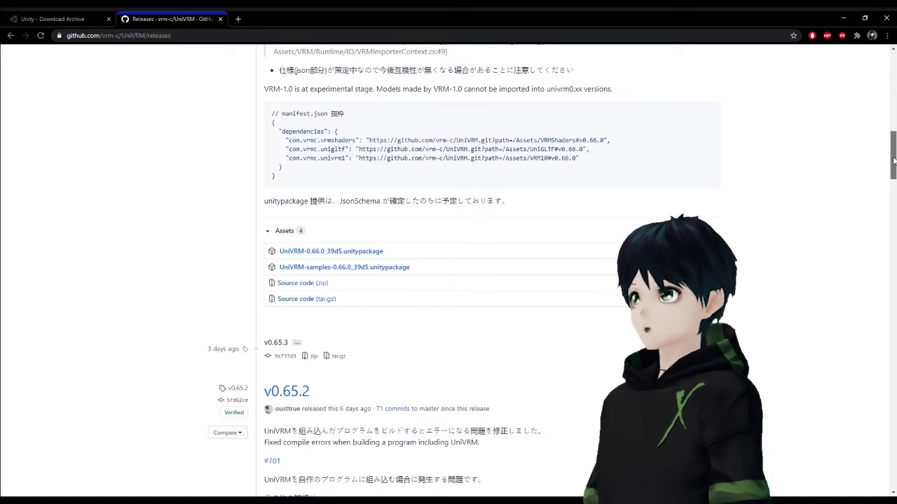
left_click_drag(894, 161, 894, 70)
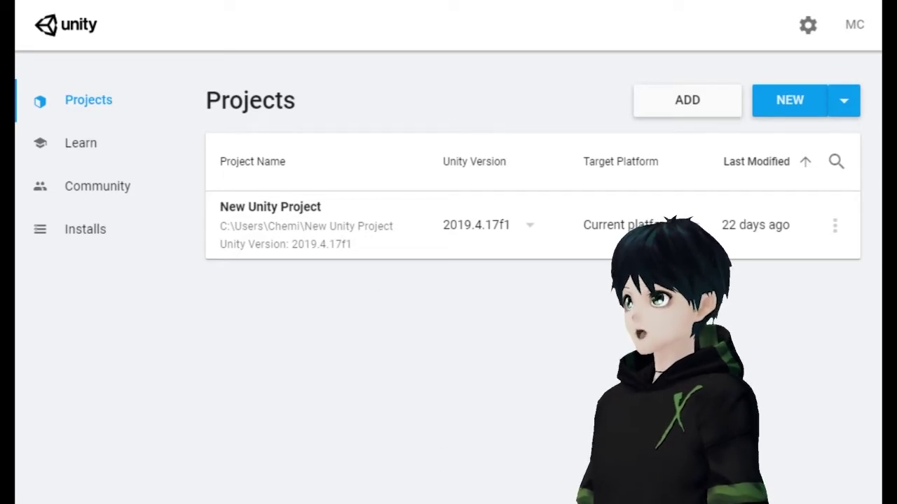
Switch to Unity Hub, check which Unity editor versions are installed and return to the project list
left_click(84, 239)
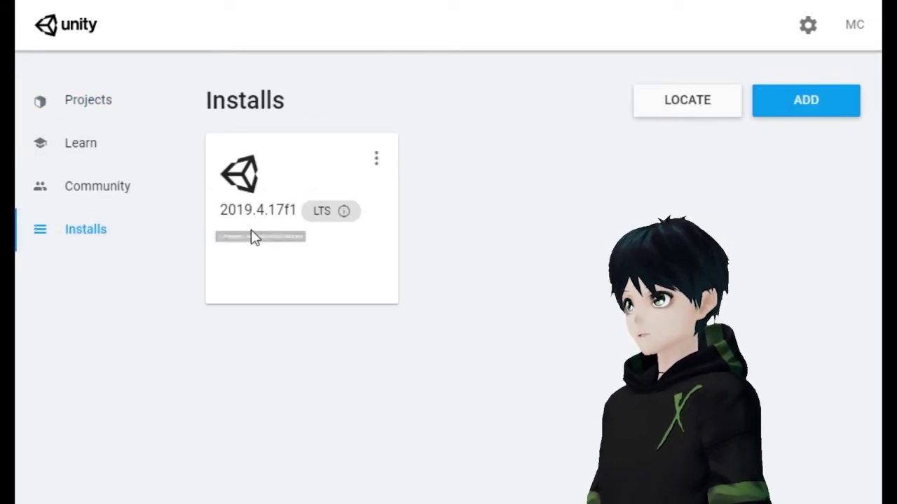
mouse_move(254, 208)
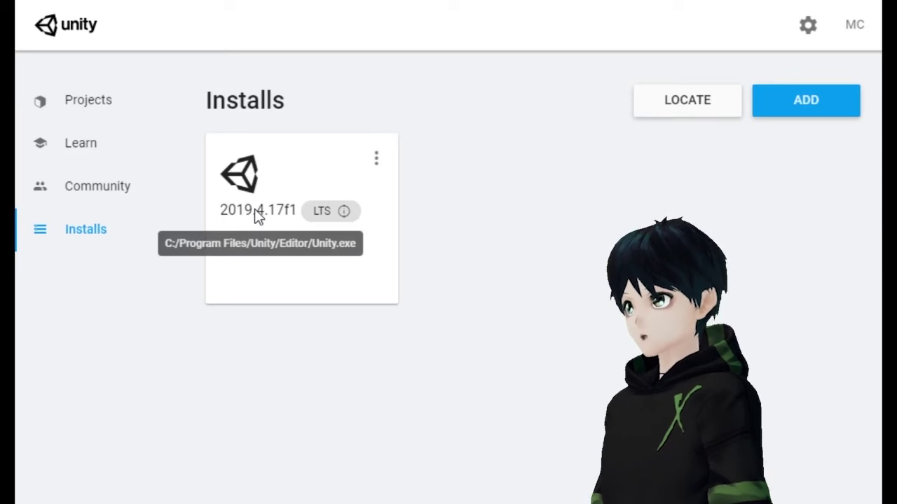
left_click(74, 100)
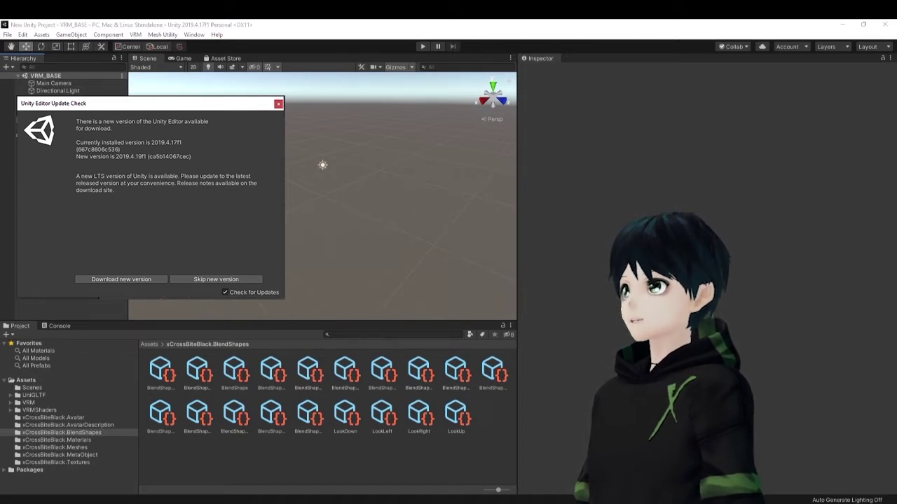
Switch to the Unity editor with the VRM_BASE scene and dismiss the editor update check
key("Escape")
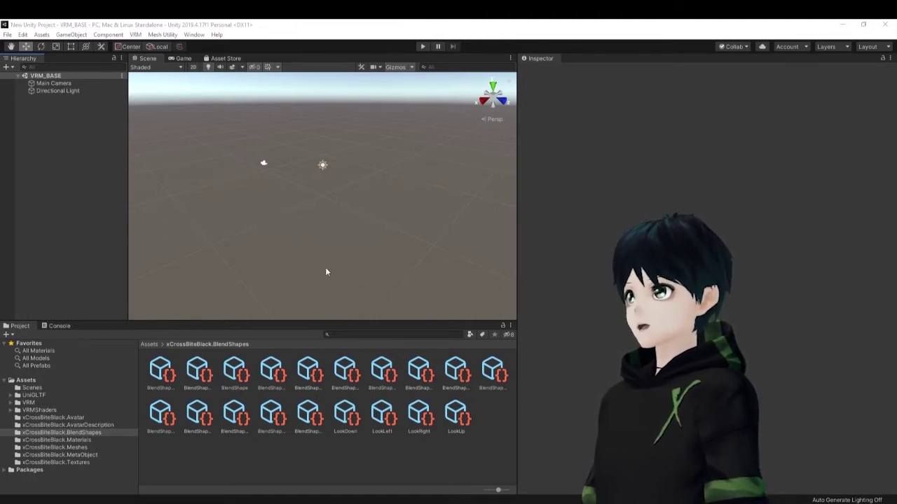
left_click(371, 280)
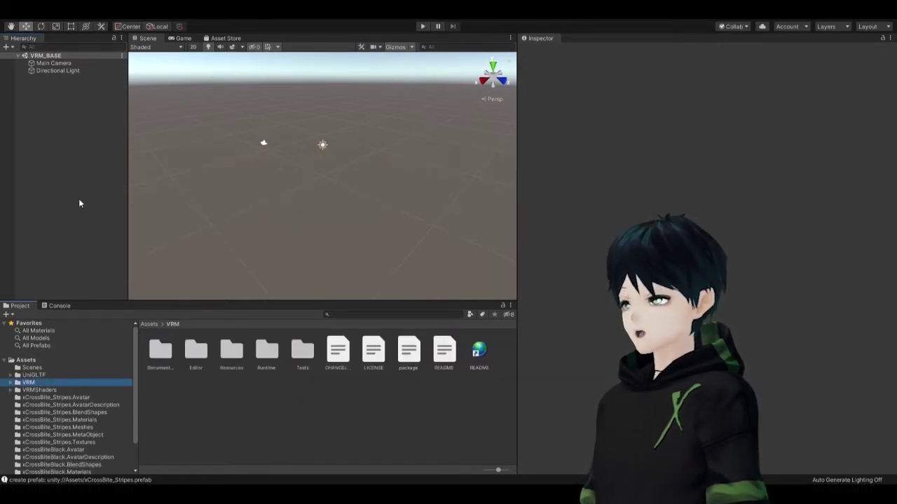
Add the xCrossBite_Stripes prefab from the project's Assets folder to the VRM_BASE scene hierarchy
left_click(79, 203)
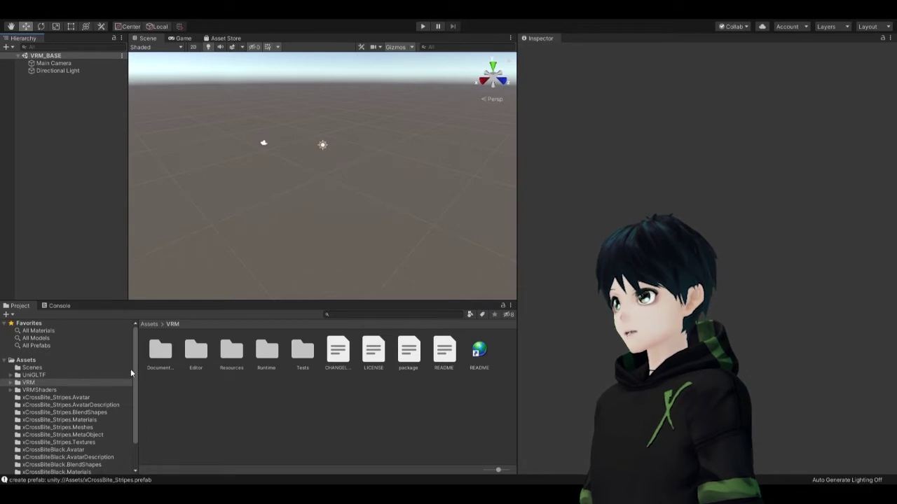
left_click_drag(136, 370, 134, 414)
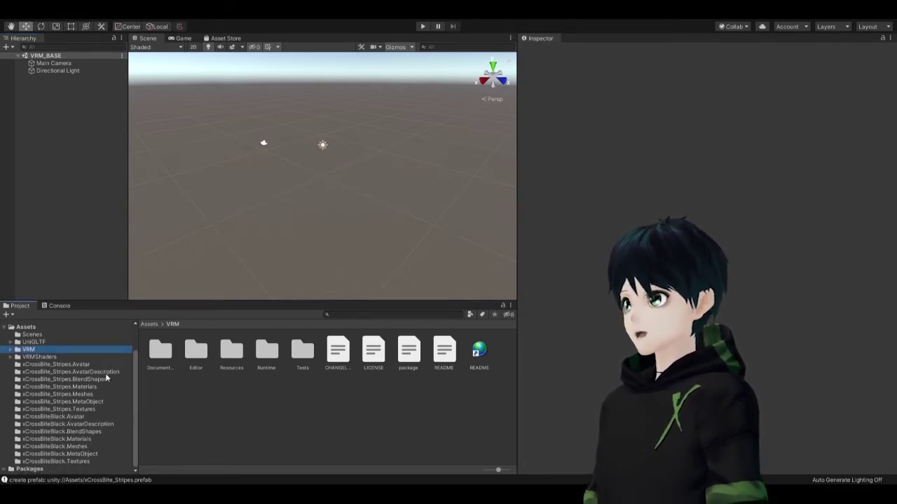
scroll(134, 390, "up", 2)
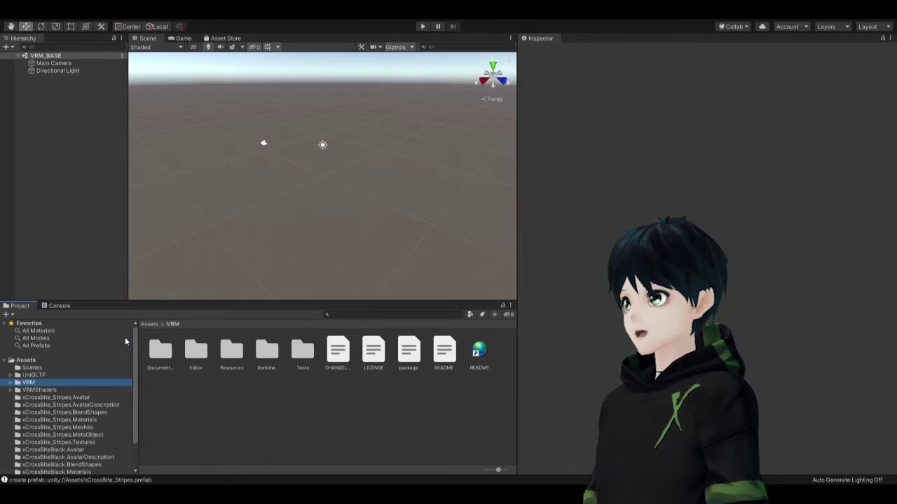
left_click(26, 361)
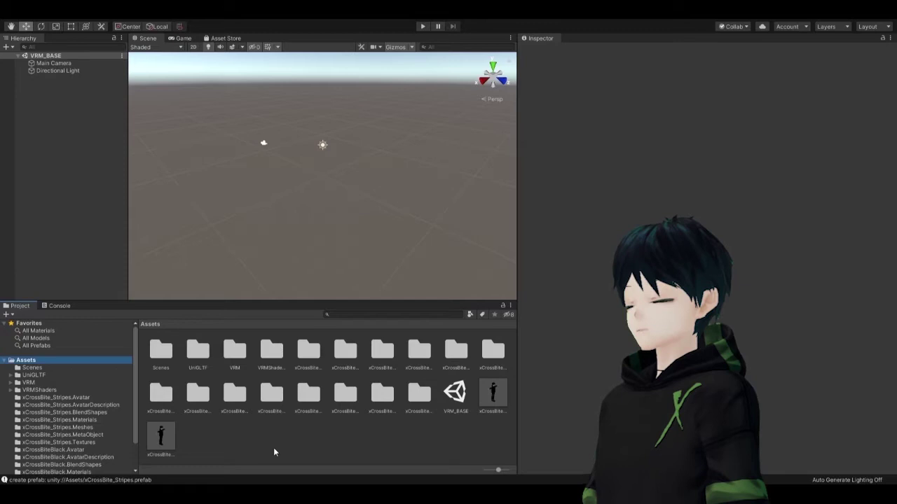
left_click(167, 434)
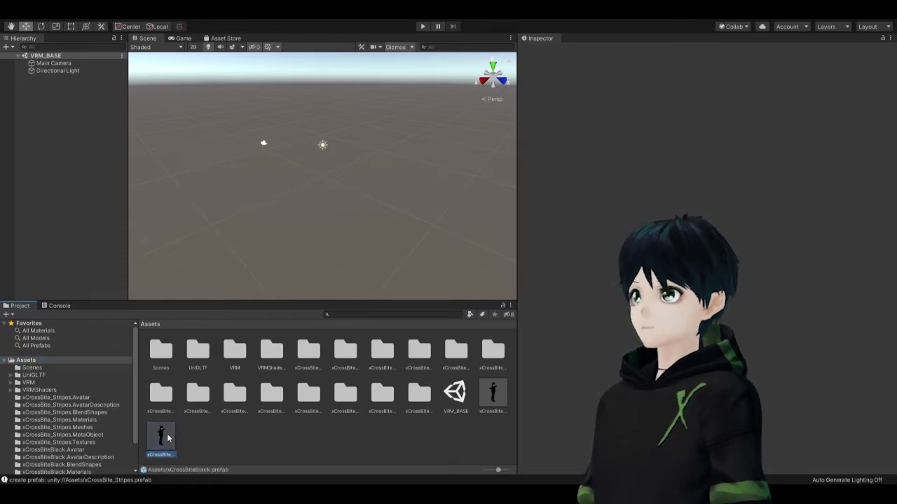
left_click(493, 394)
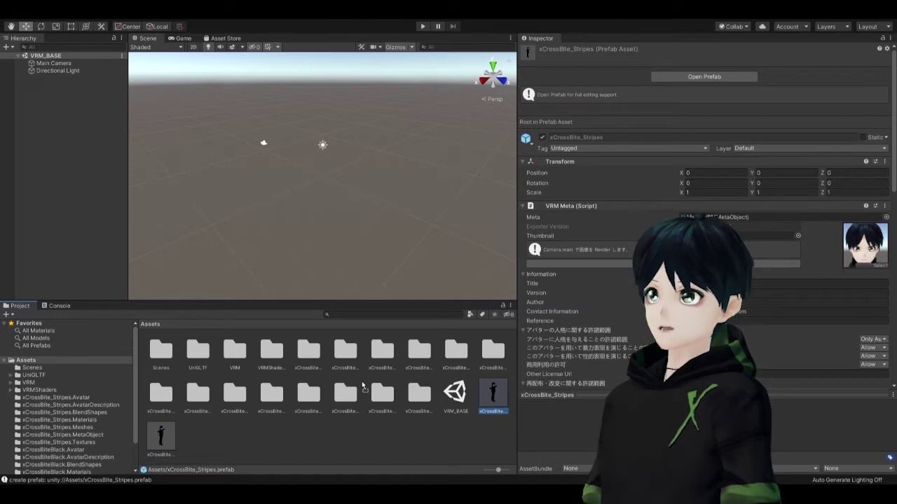
left_click_drag(110, 202, 309, 346)
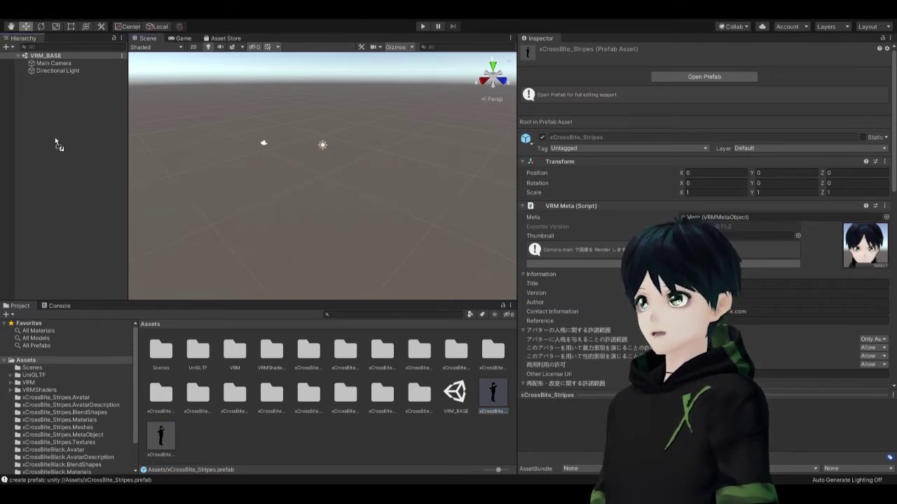
left_click_drag(56, 142, 74, 142)
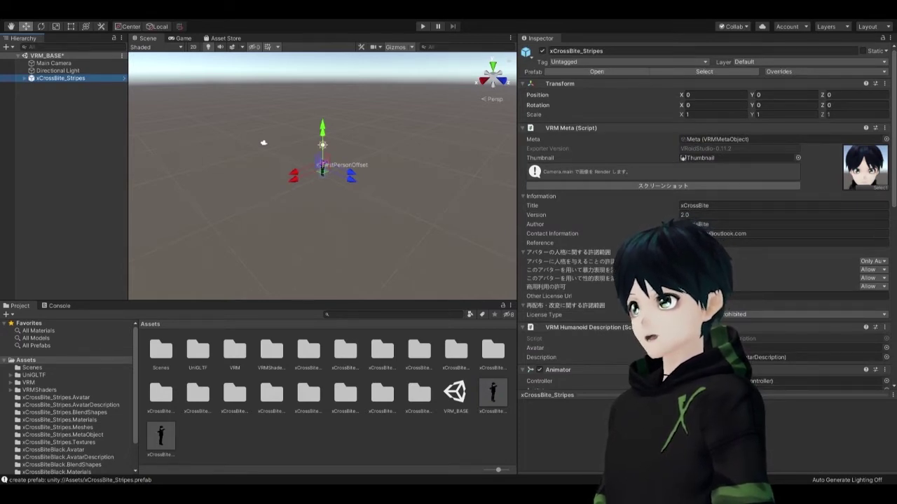
Frame the xCrossBite_Stripes avatar from the front in the Scene view and examine its VRM components
key("f")
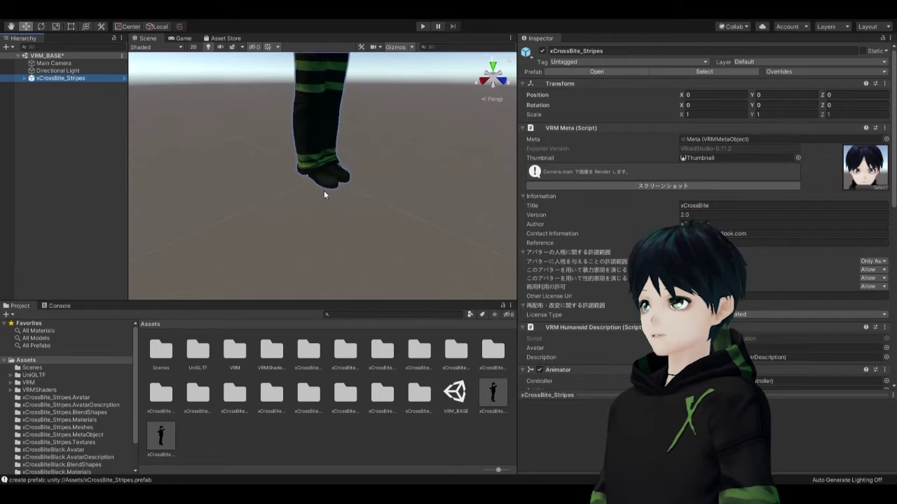
right_click_drag(399, 165, 274, 215)
scroll(275, 212, "up", 8)
scroll(286, 212, "down", 4)
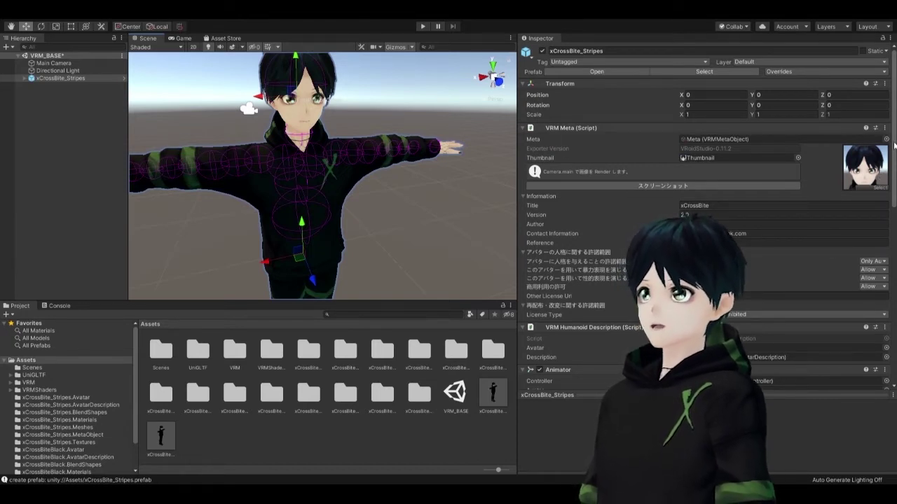
left_click_drag(894, 143, 870, 334)
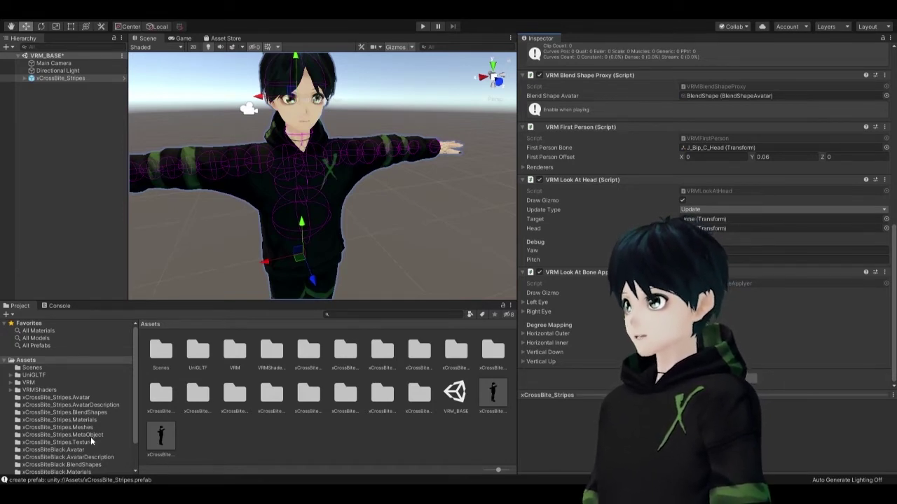
Open the xCrossBite_Stripes.BlendShapes folder and select the main BlendShape asset that manages all expression clips
scroll(135, 367, "down", 1)
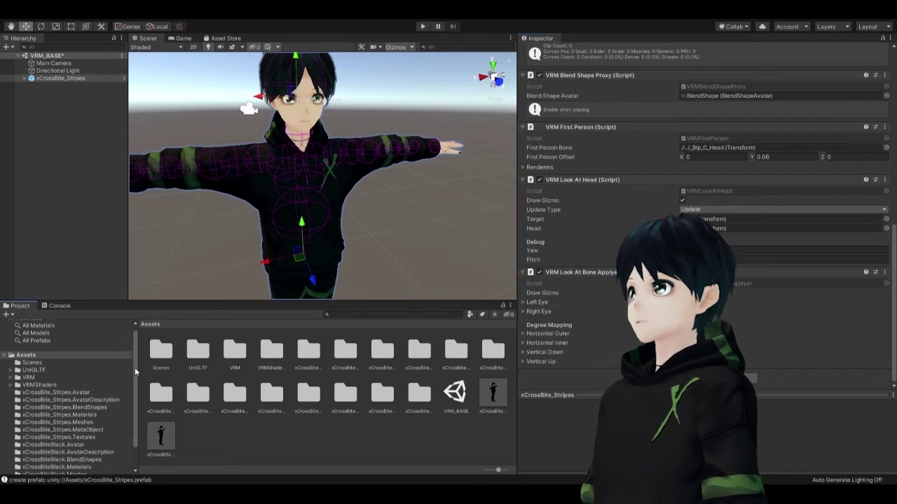
left_click_drag(134, 367, 135, 378)
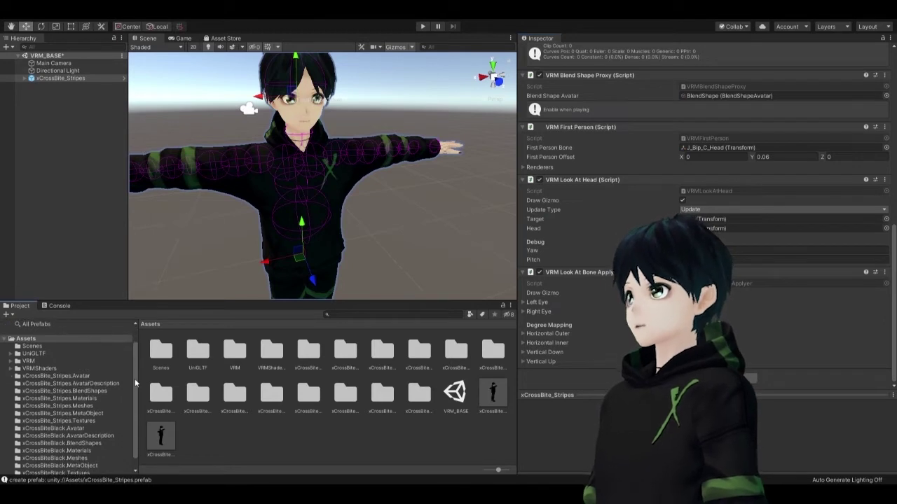
left_click(94, 391)
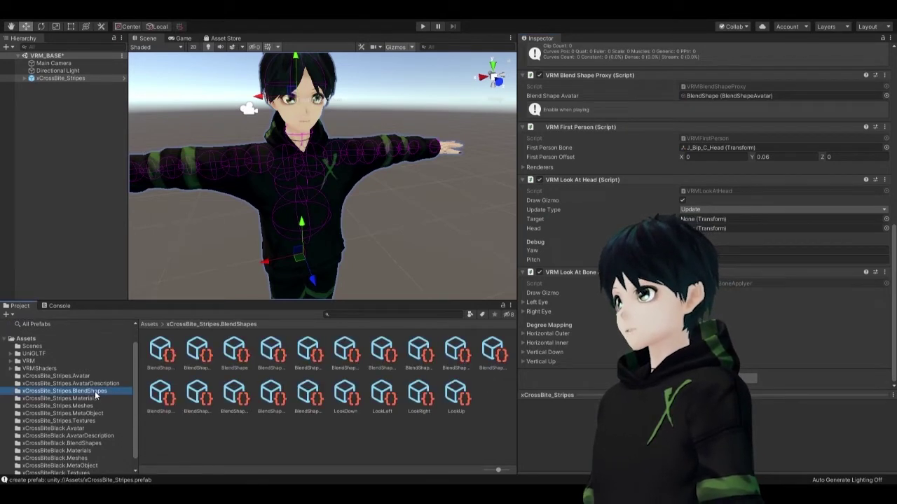
left_click(165, 350)
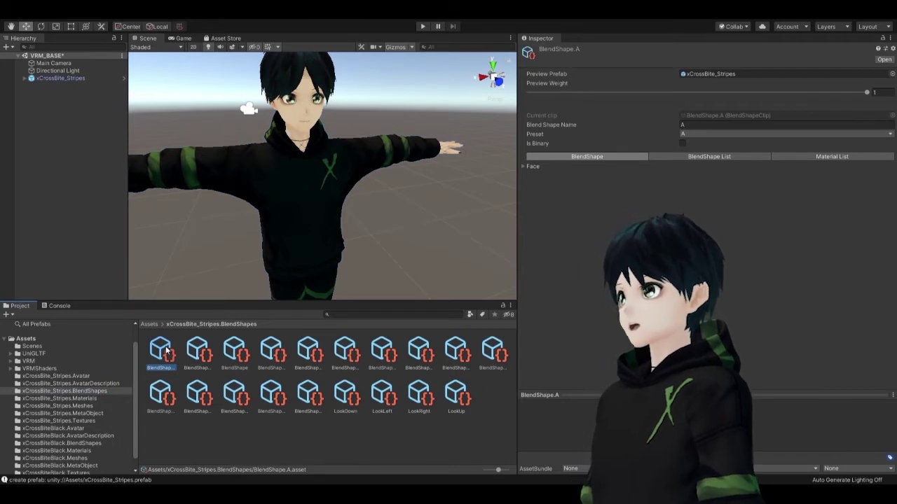
left_click(198, 350)
left_click(239, 356)
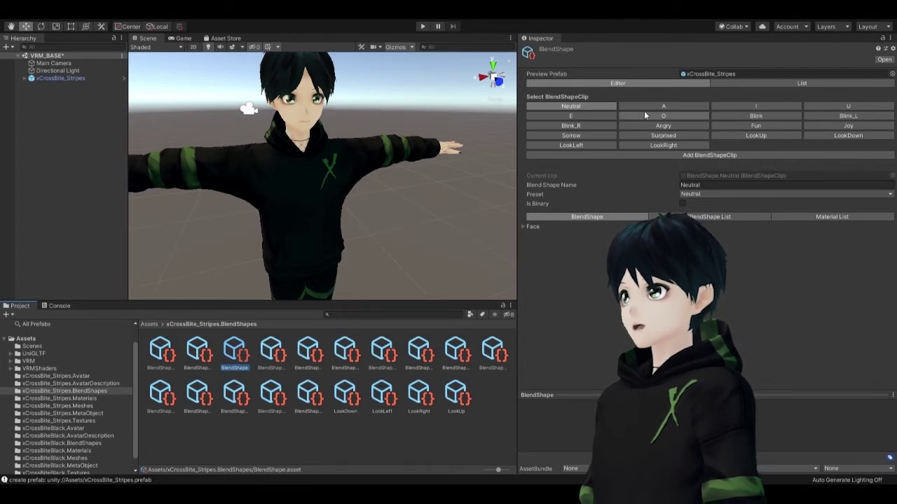
Enlarge the blend shape preview and compare the Joy, Fun and Angry expression clips
left_click(524, 227)
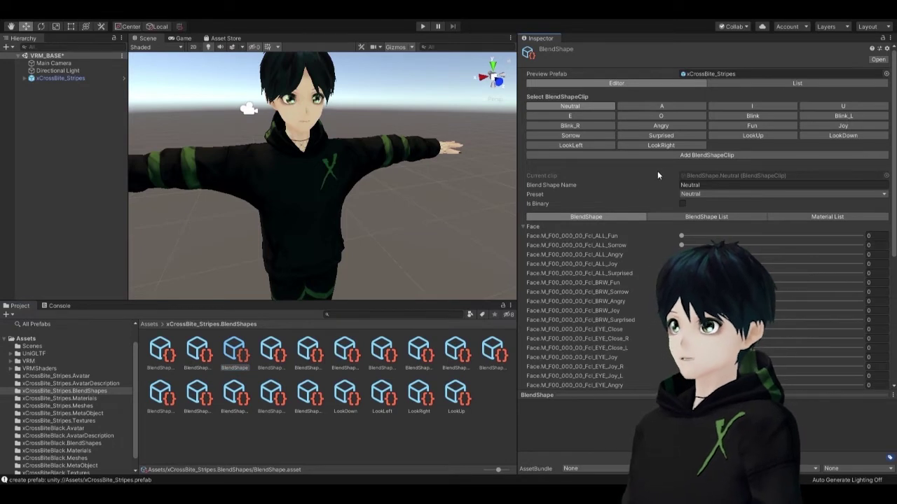
left_click(845, 125)
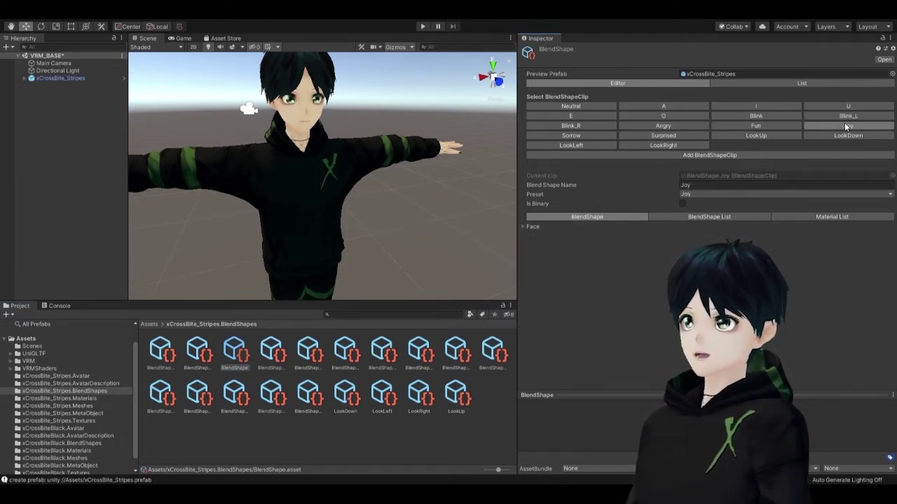
left_click(522, 227)
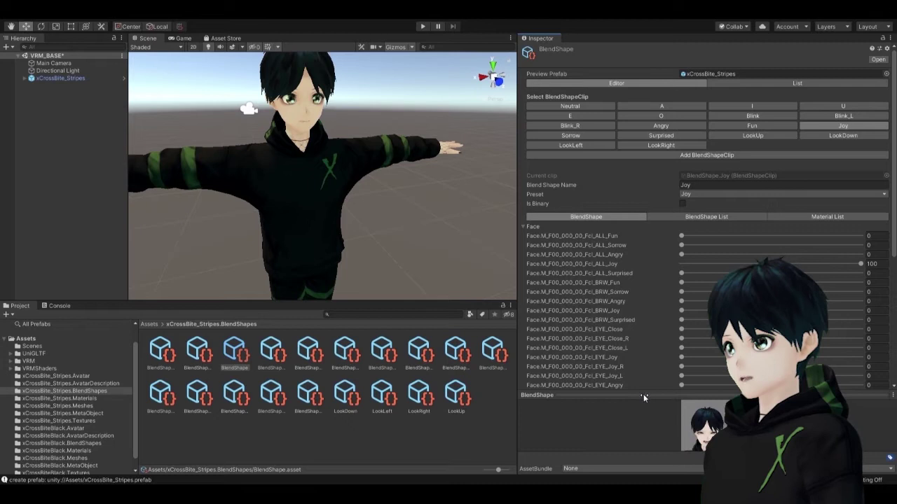
left_click_drag(536, 395, 544, 327)
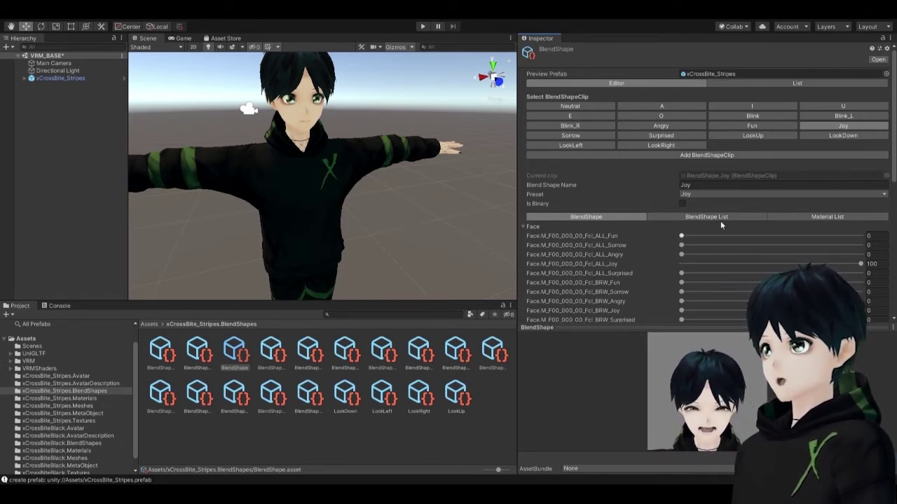
left_click(757, 125)
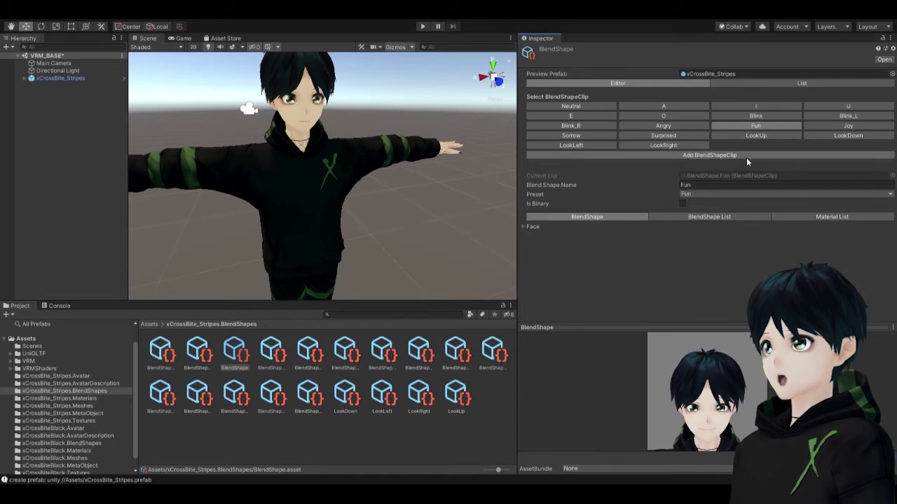
left_click(685, 125)
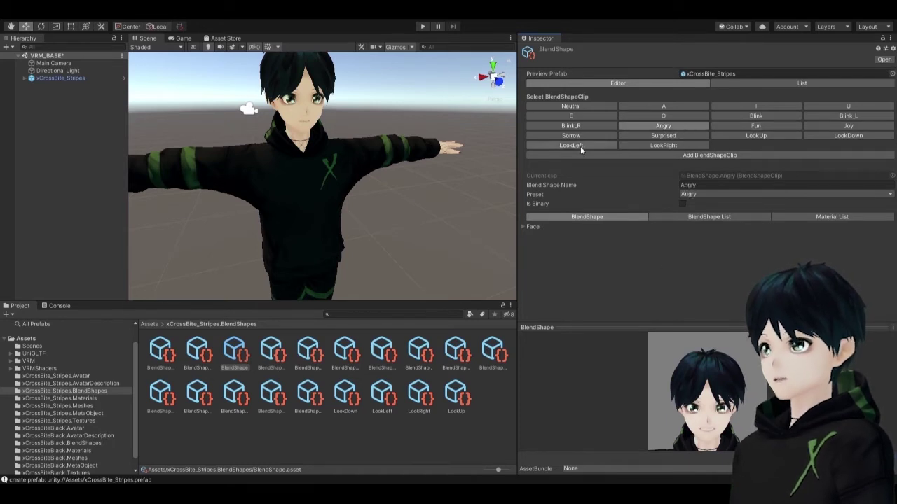
In the Surprised clip, set the Fcl_ALL_Surprised weight to 0 and Fcl_EYE_Surprised to 100, and save the scene
left_click(663, 136)
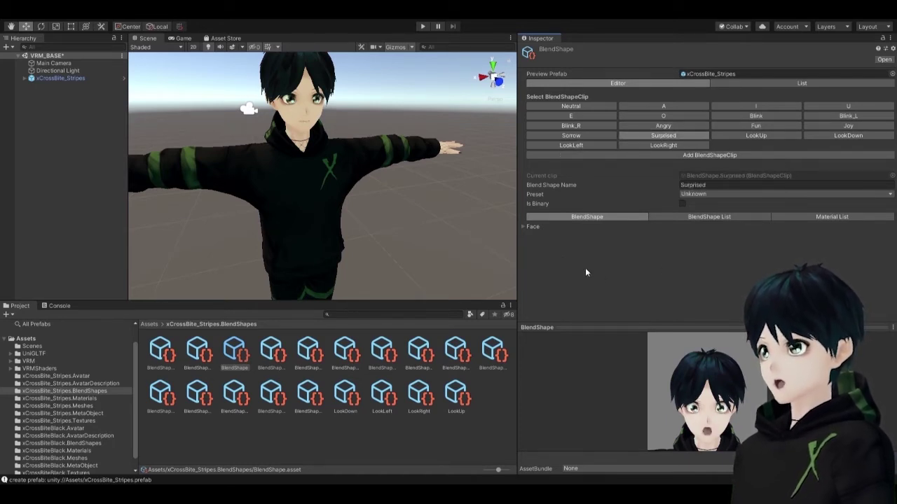
left_click(523, 226)
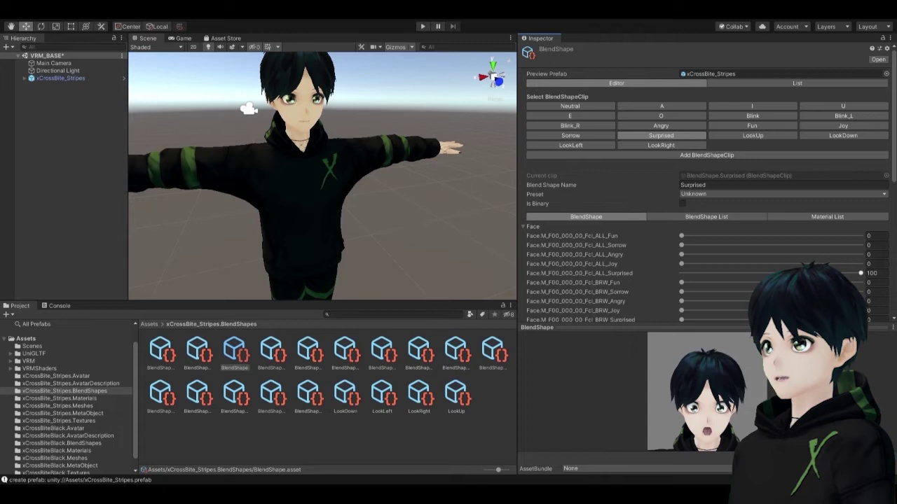
left_click_drag(861, 275, 641, 269)
scroll(642, 268, "down", 5)
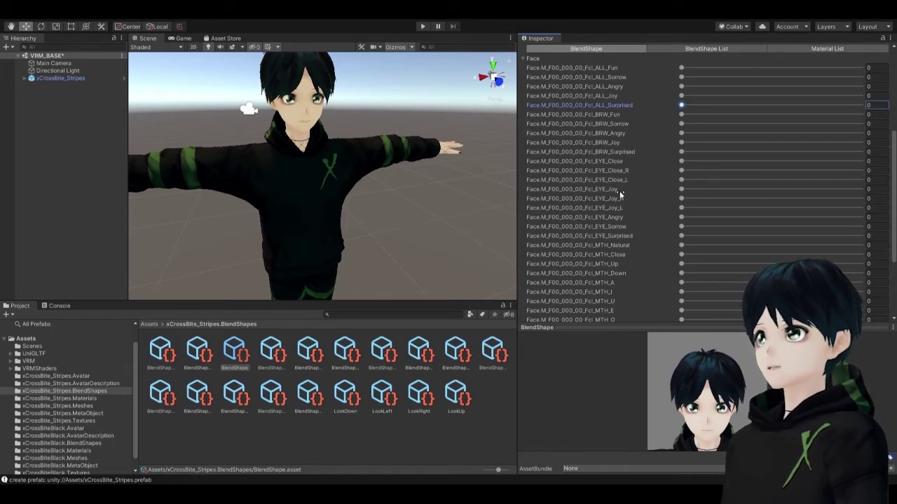
scroll(621, 205, "down", 3)
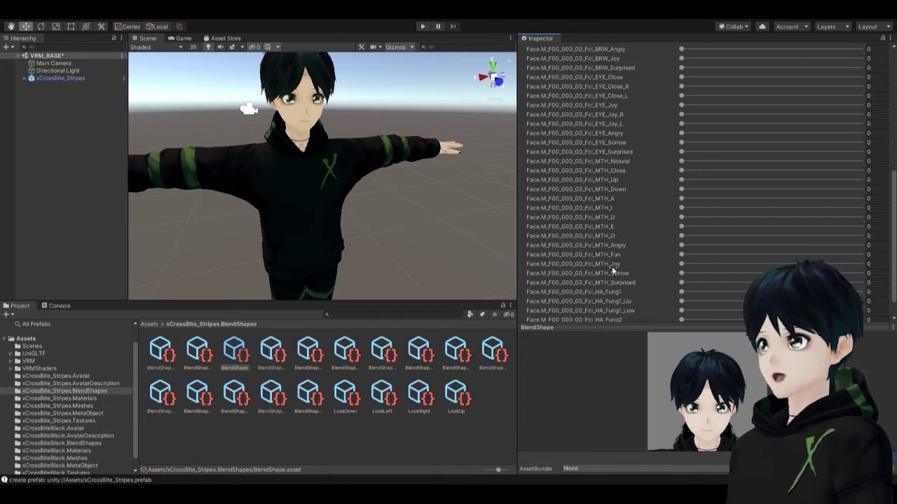
left_click_drag(680, 151, 878, 189)
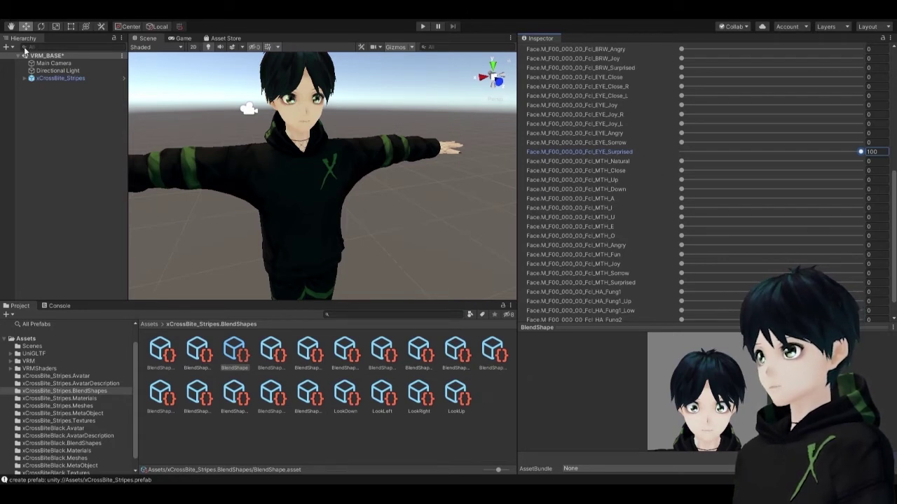
key("ctrl+s")
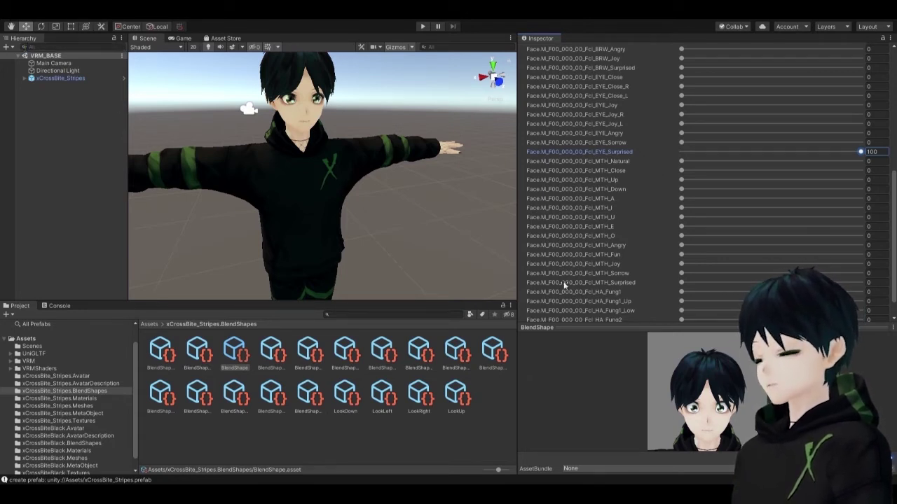
scroll(641, 234, "up", 5)
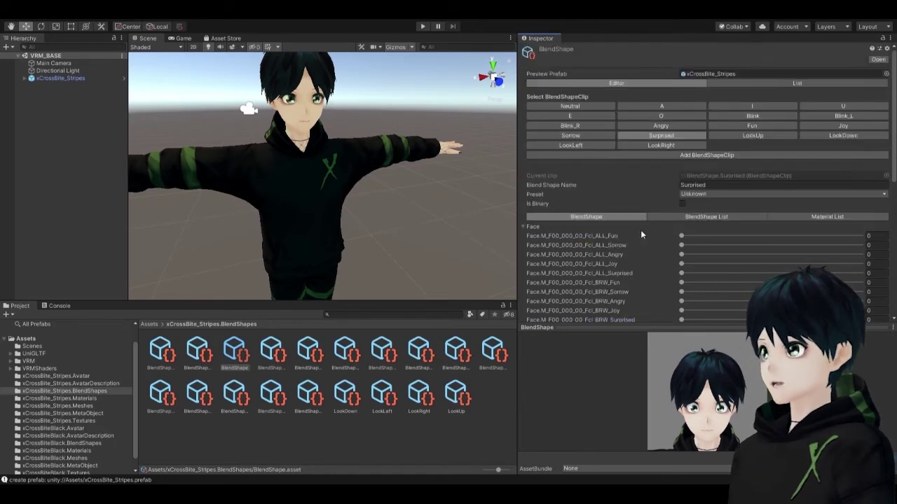
scroll(641, 231, "down", 3)
scroll(645, 242, "down", 3)
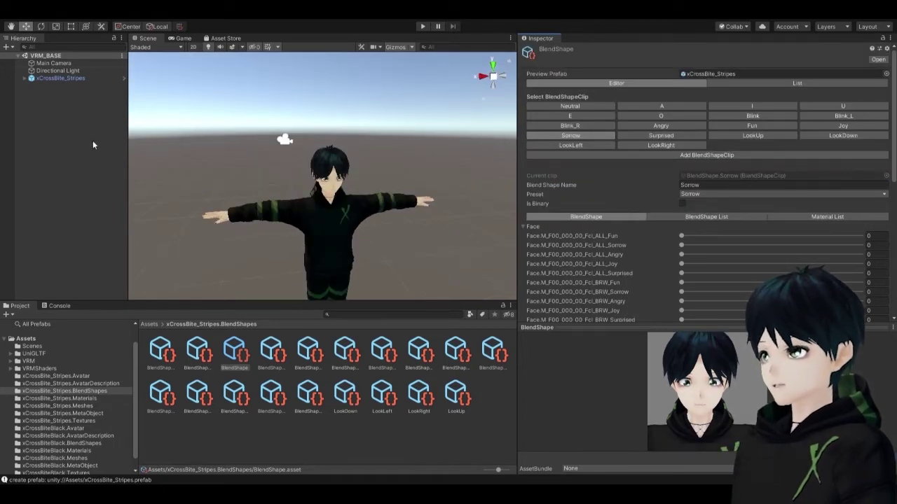
Reopen the avatar's main BlendShape asset and preview its Sorrow and Fun expression clips
left_click(93, 142)
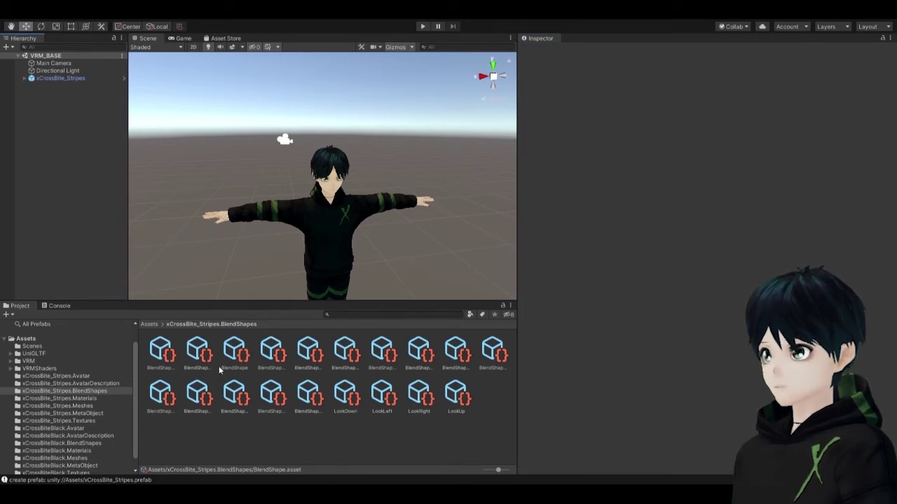
left_click(51, 78)
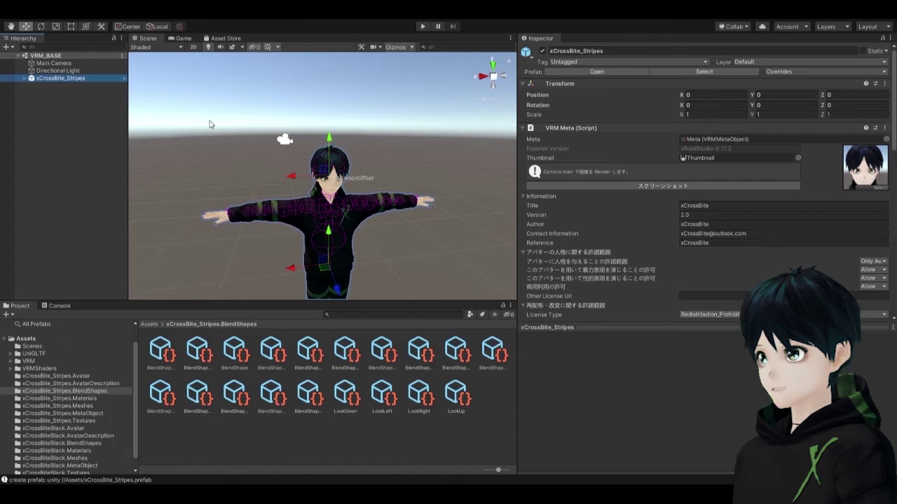
left_click(237, 355)
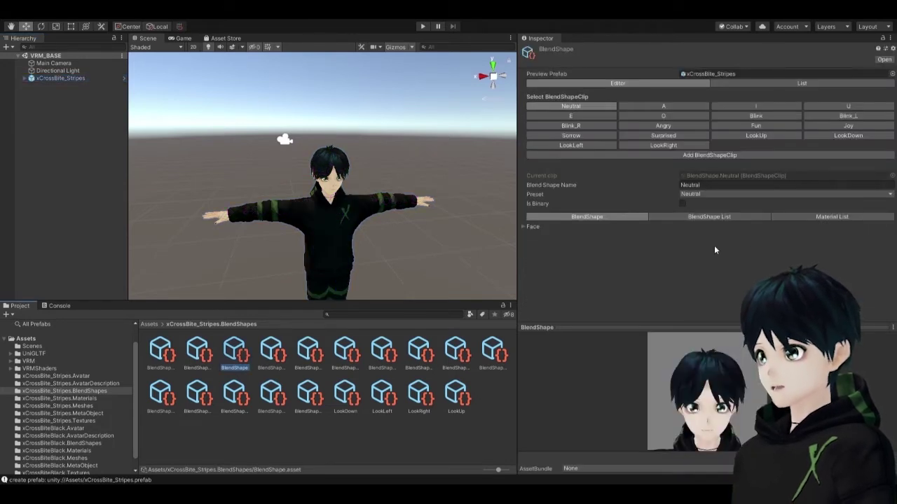
left_click(571, 135)
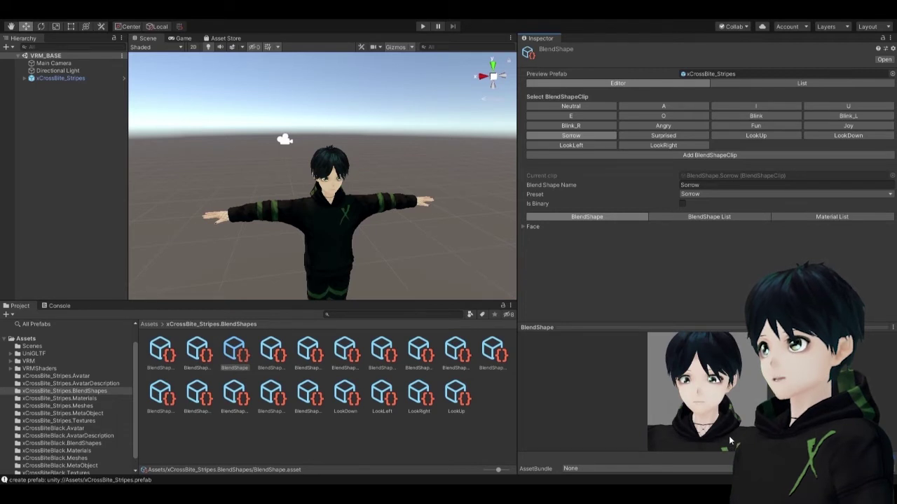
left_click(763, 127)
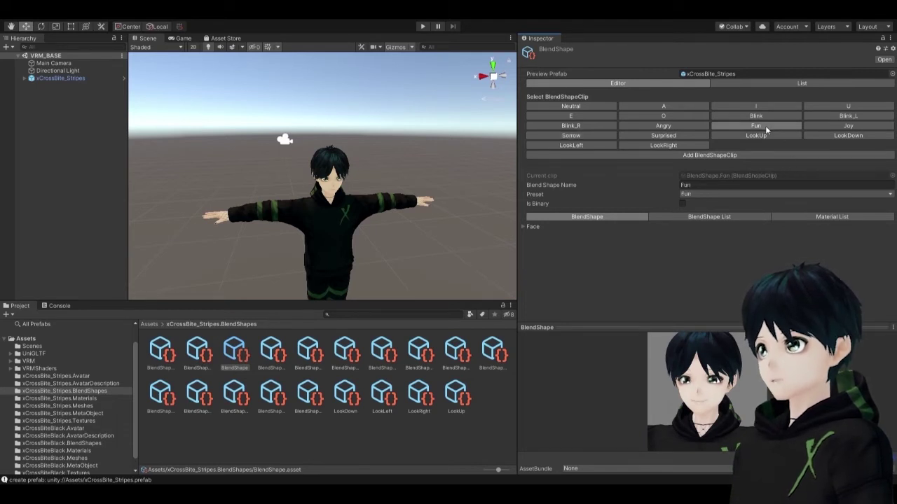
Preview the Joy expression clip and turn the avatar preview to view the face from another angle
left_click(851, 126)
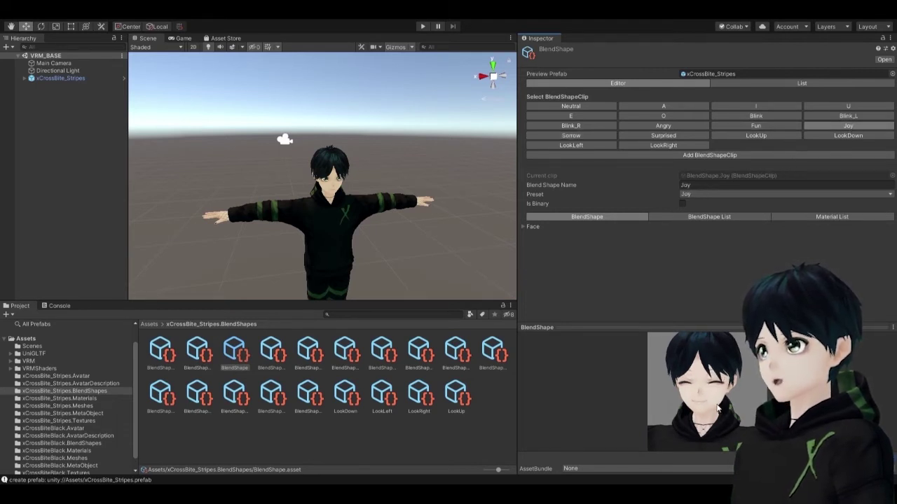
mouse_move(717, 407)
left_mouse_down()
mouse_move(738, 403)
mouse_move(707, 406)
mouse_move(725, 403)
left_mouse_up()
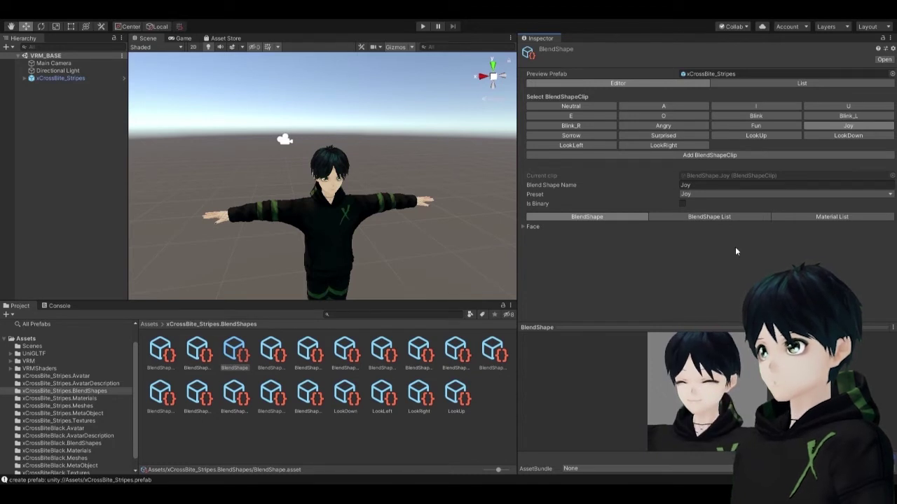
In the Blink_R clip, set the Fcl_EYE_Joy_R weight to 45 alongside the existing Fcl_EYE_Close_R weight
left_click(591, 125)
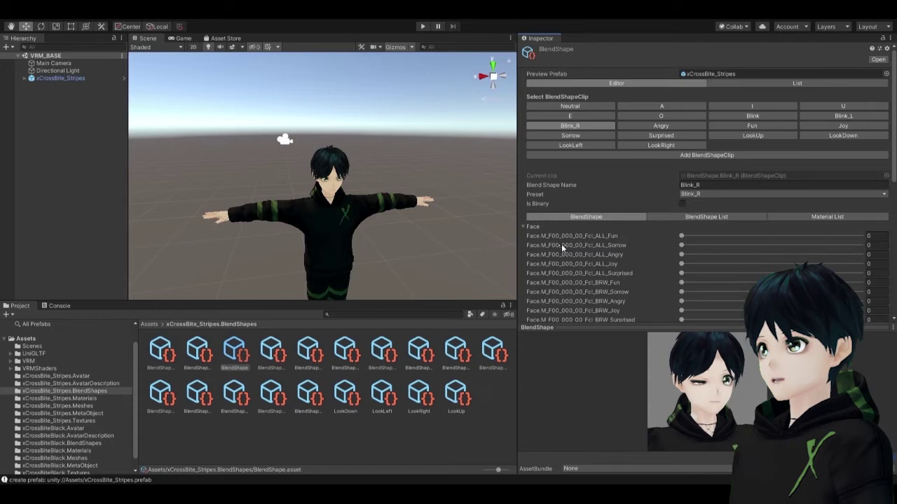
scroll(682, 272, "down", 10)
scroll(683, 273, "up", 6)
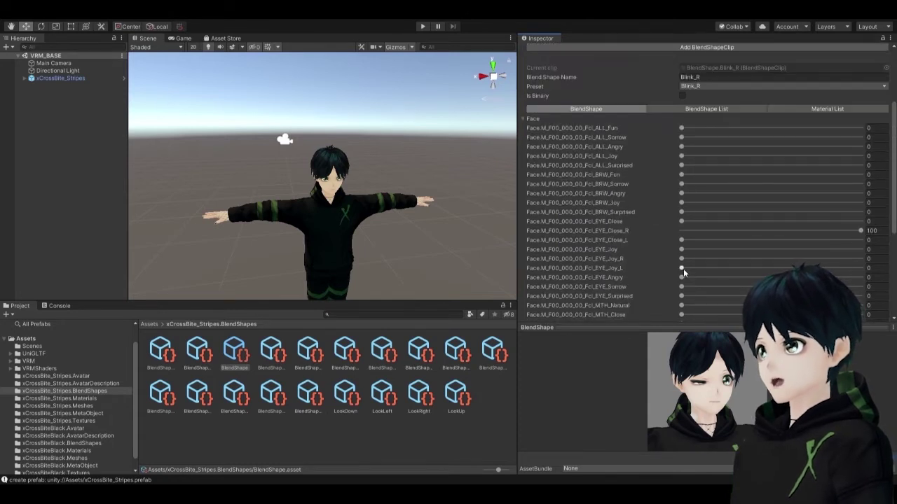
scroll(650, 232, "down", 3)
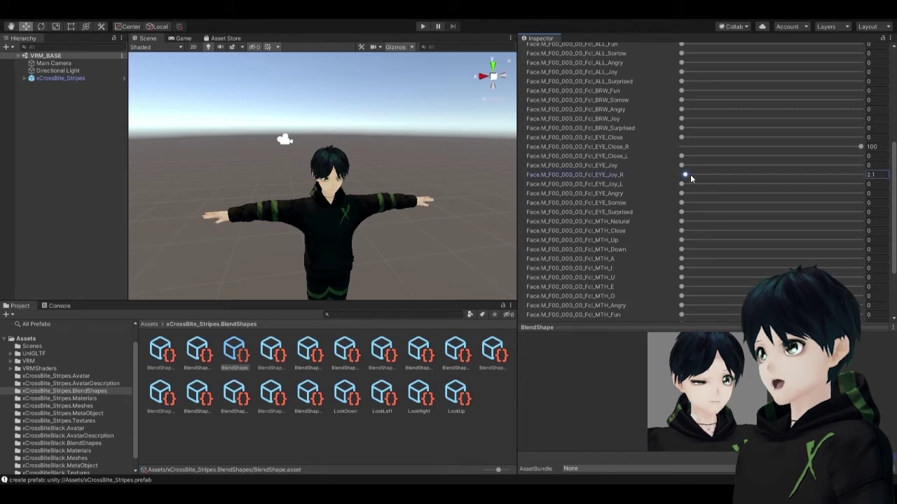
left_click_drag(690, 174, 761, 174)
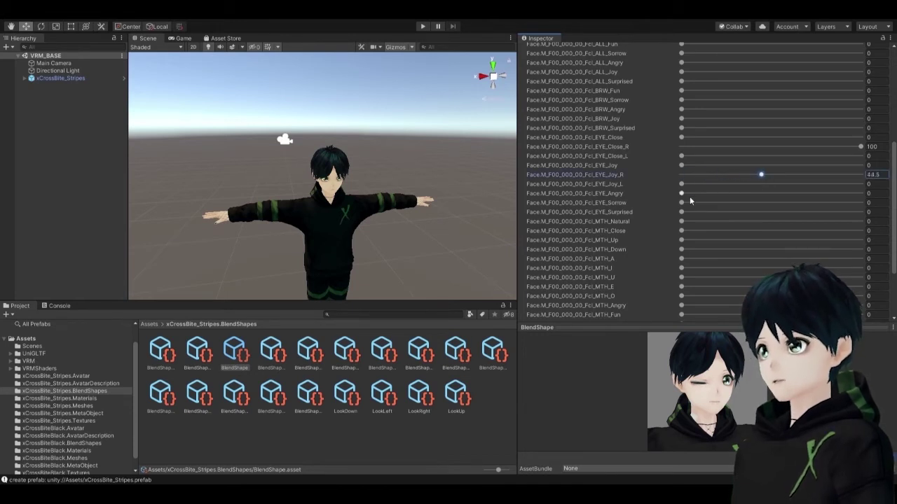
left_click(887, 181)
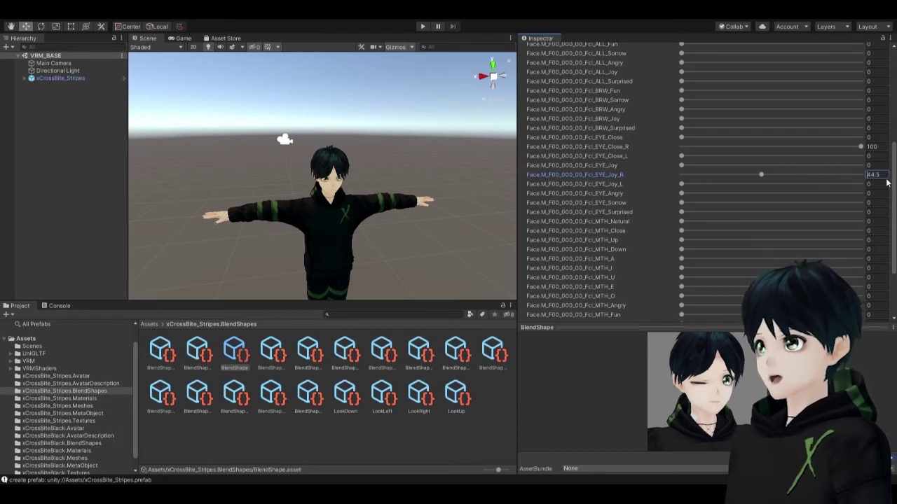
double_click(873, 178)
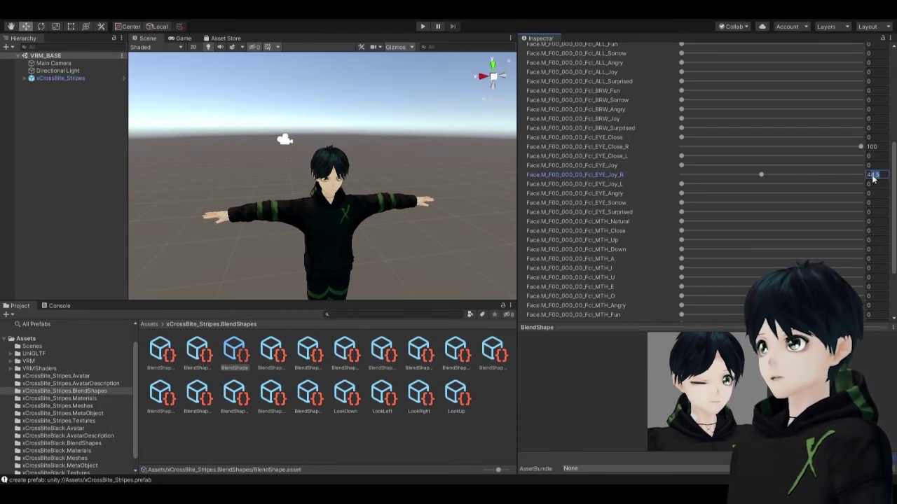
type("45")
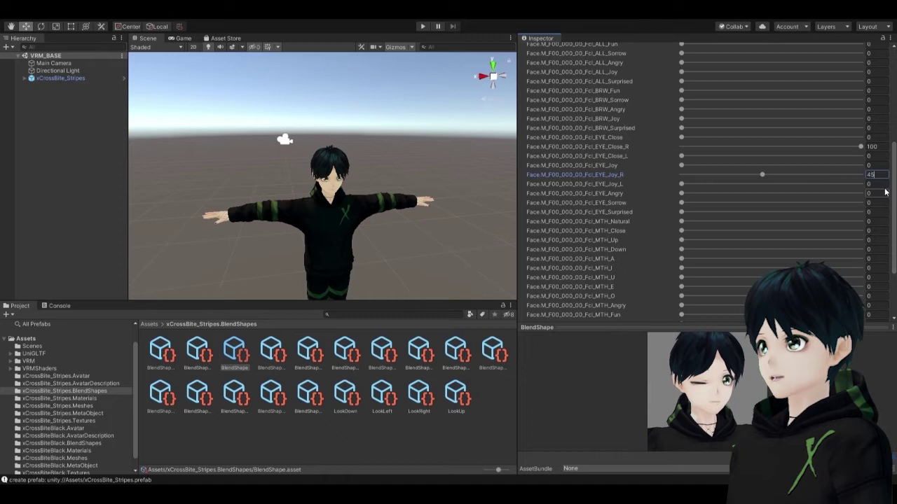
left_click(884, 146)
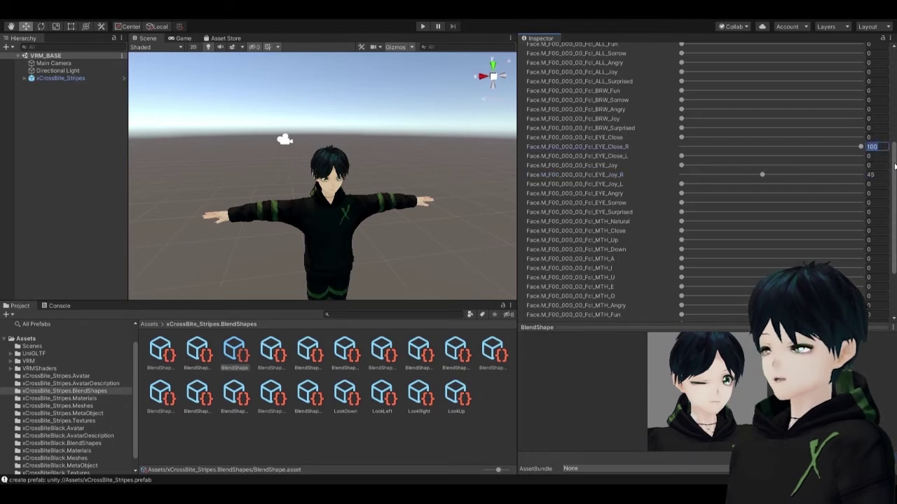
In the Blink_L clip, set the Fcl_EYE_Joy_L weight to 45 and check the wink in the preview
scroll(865, 115, "up", 5)
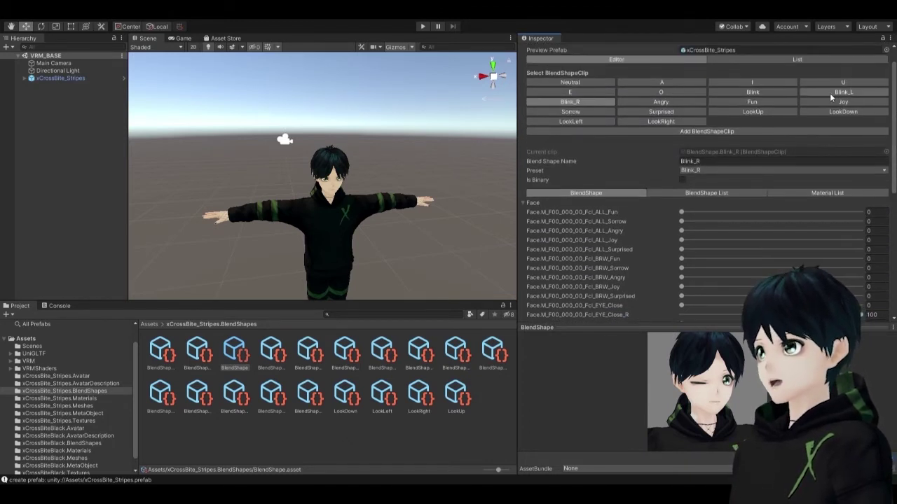
left_click(830, 92)
left_click(528, 227)
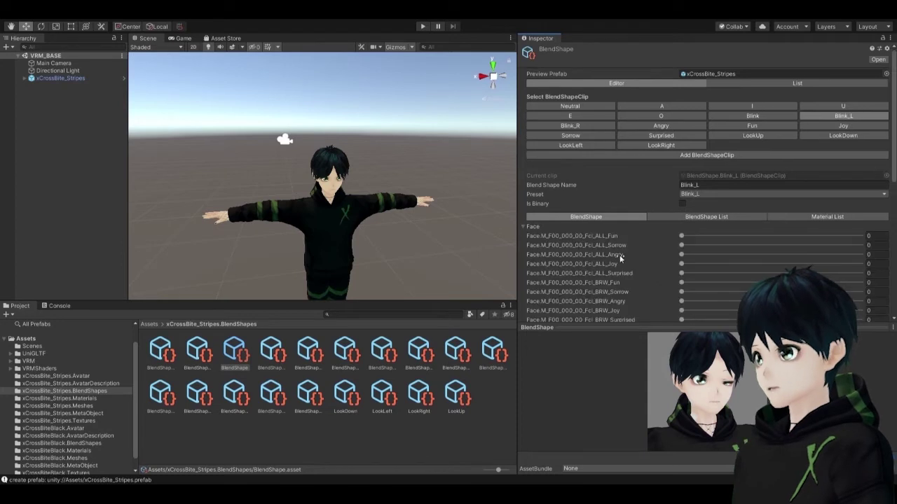
scroll(660, 272, "down", 5)
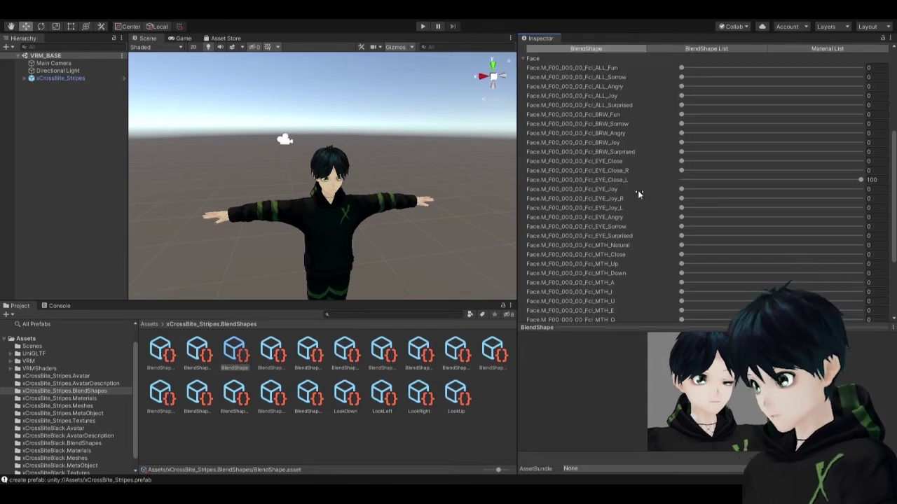
scroll(640, 190, "down", 3)
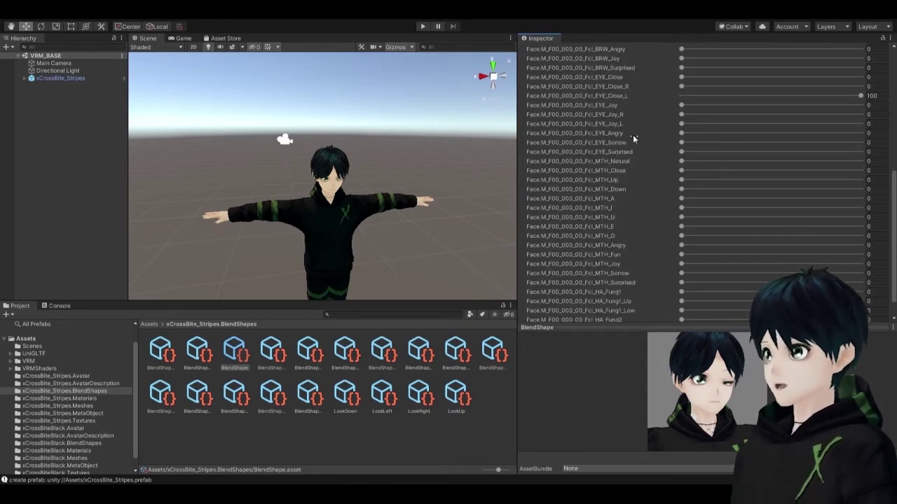
left_click(682, 123)
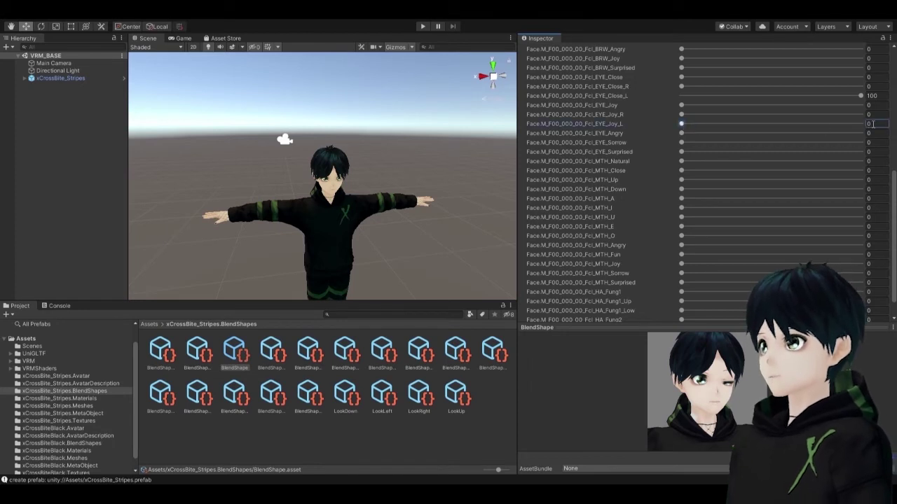
type("45")
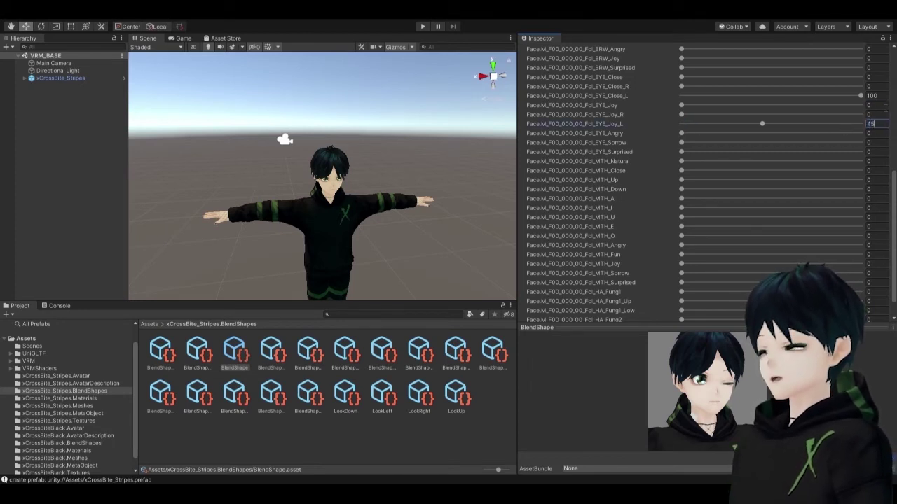
left_click(871, 96)
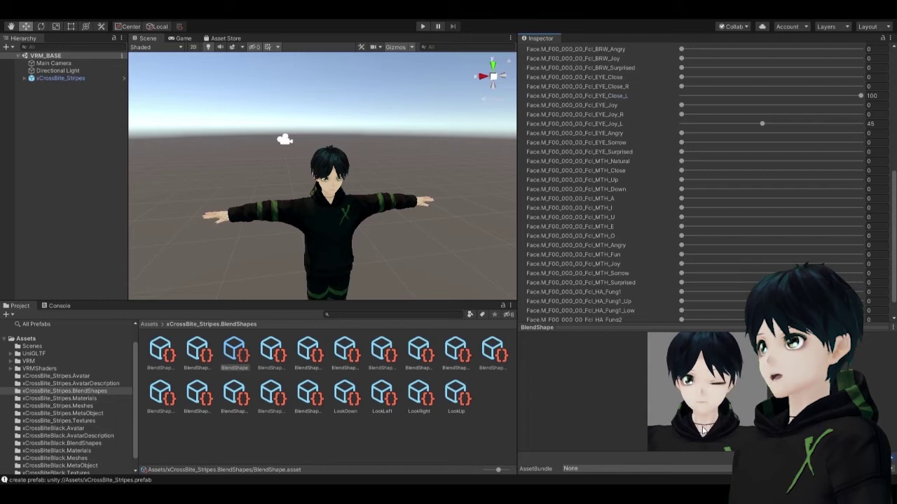
left_click(629, 215)
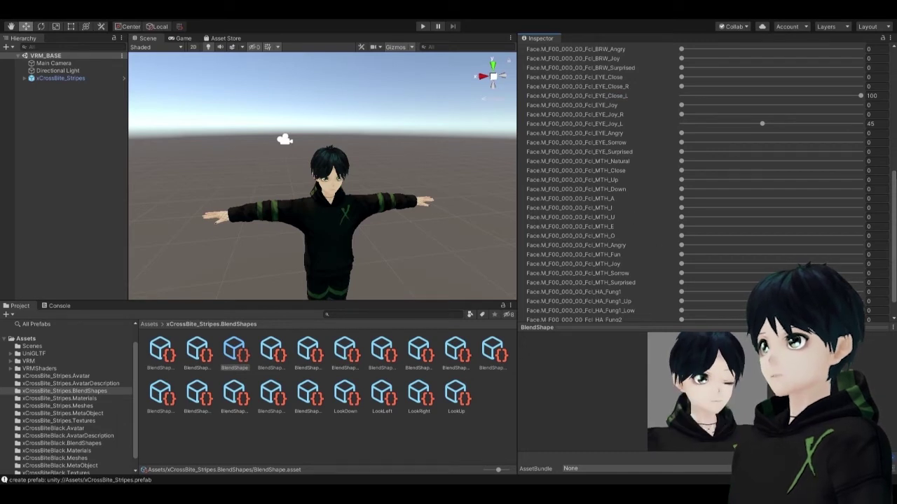
Turn the avatar preview and compare the Neutral, A, I, U, E and O clips
scroll(628, 213, "up", 10)
left_click_drag(746, 430, 704, 429)
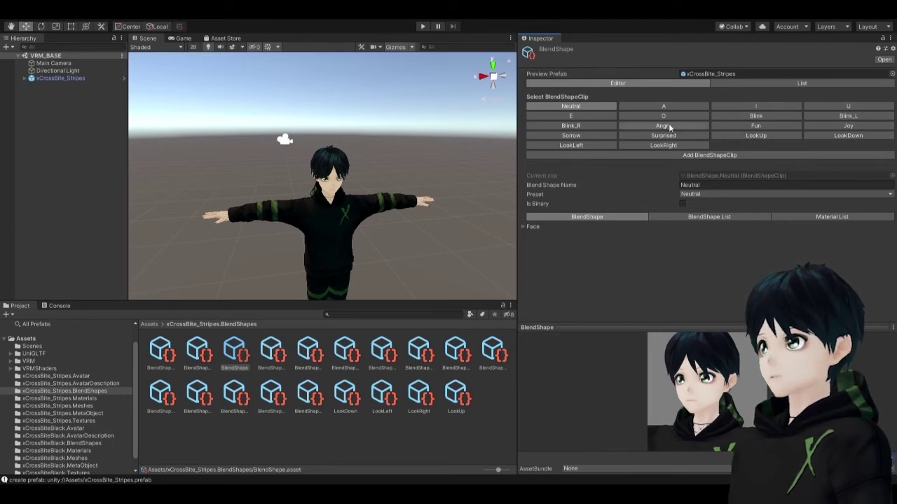
left_click(694, 105)
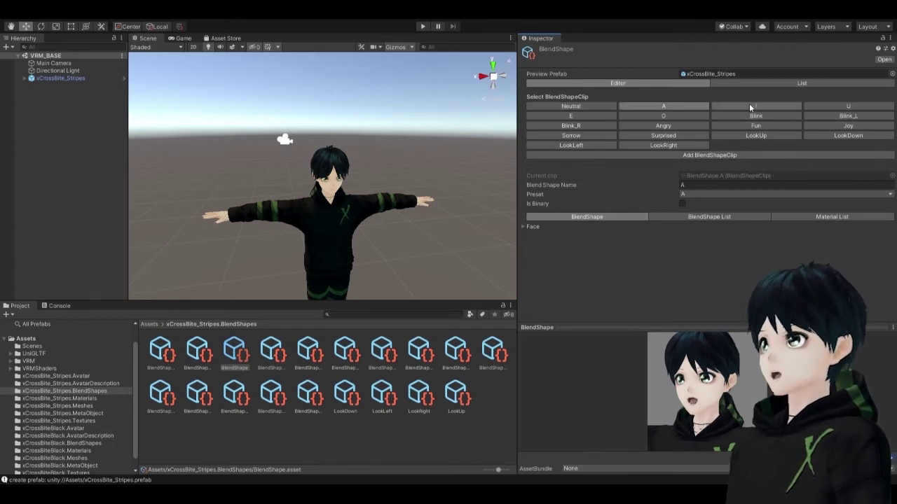
left_click(749, 103)
left_click(841, 106)
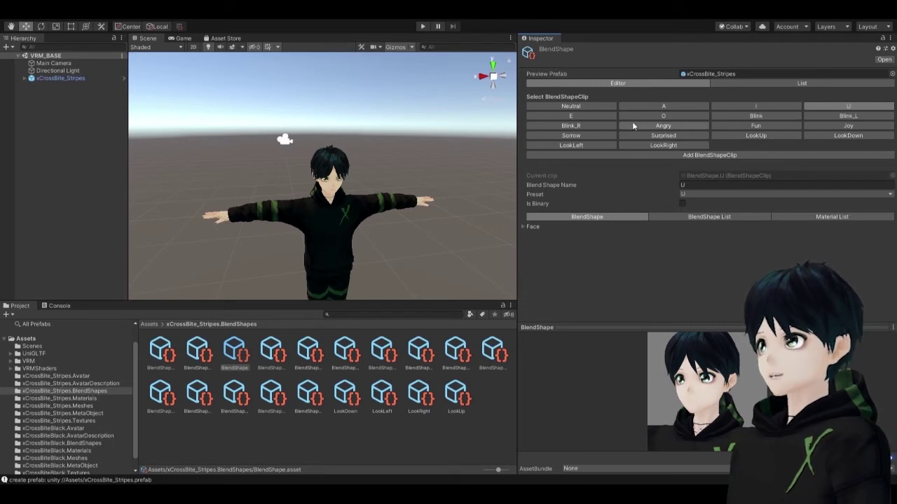
left_click(590, 117)
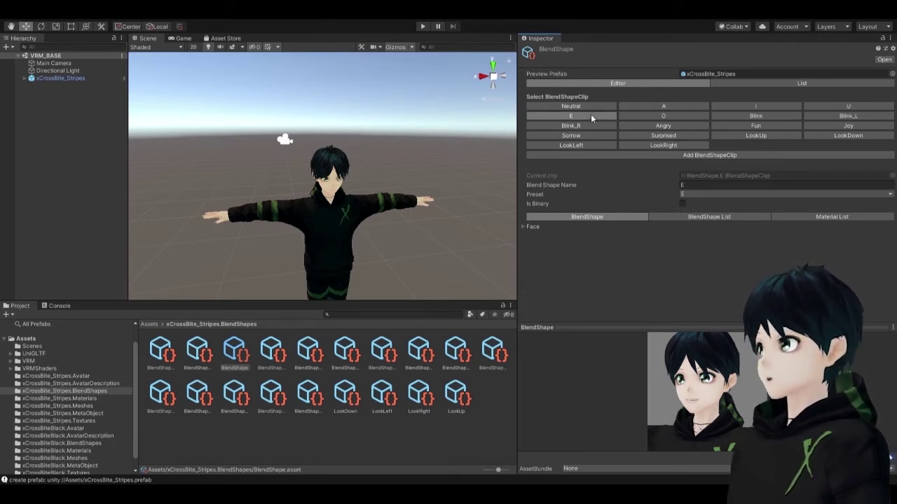
left_click(646, 116)
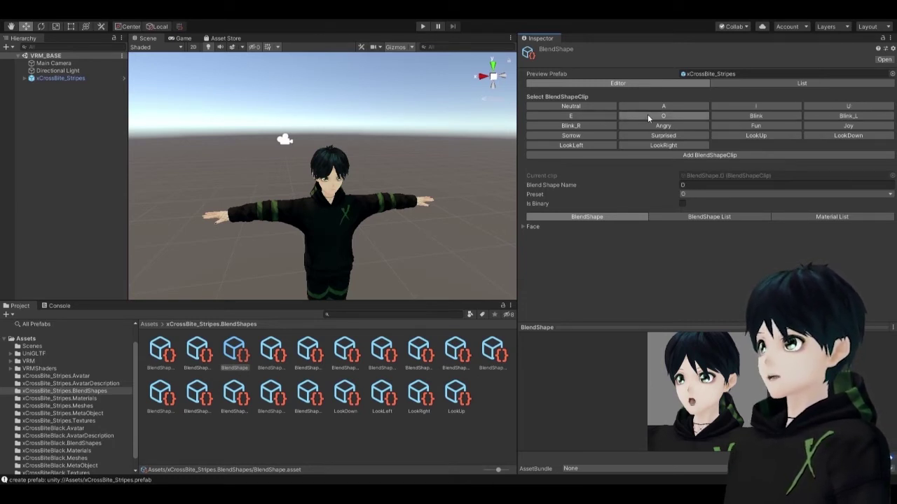
In the Blink clip, raise the Fcl_EYE_Joy weight to about 49 and inspect the closed eyes in the preview
left_click(756, 116)
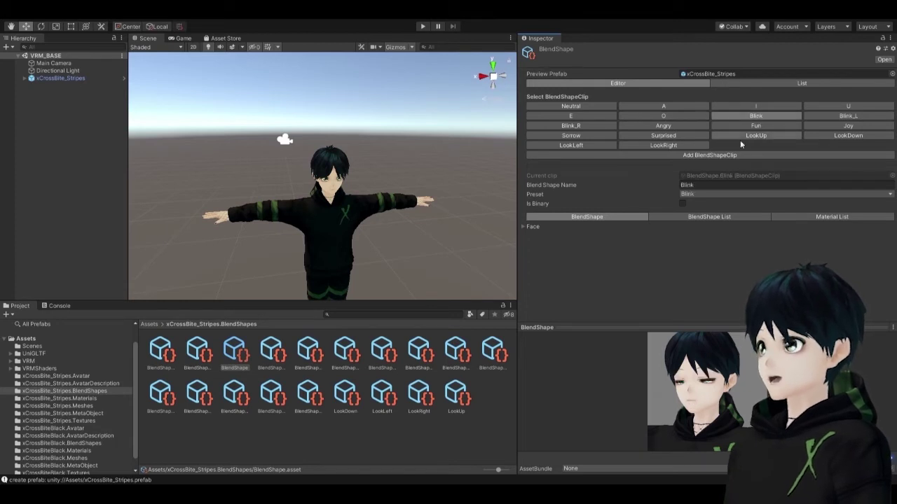
left_click(523, 227)
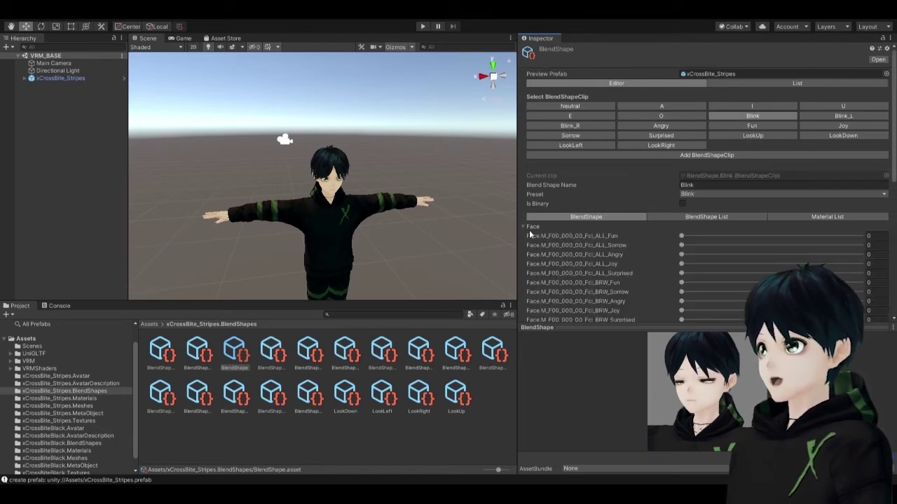
scroll(652, 276, "down", 5)
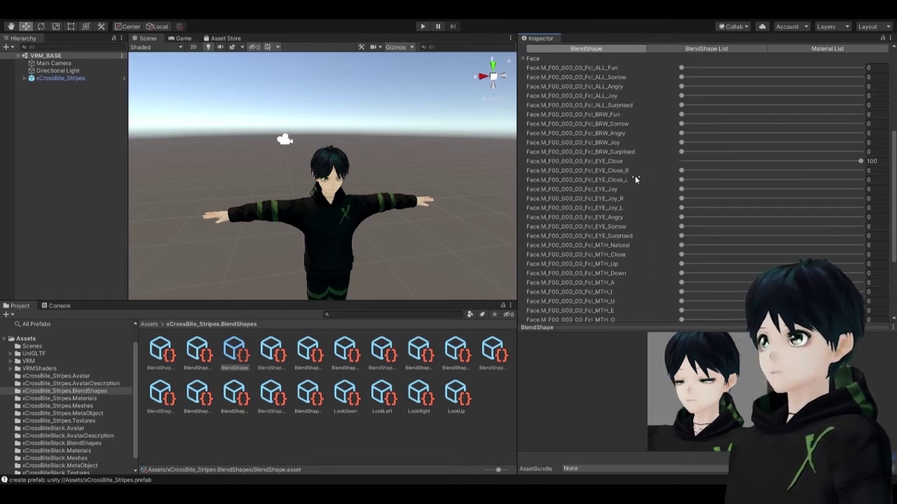
left_click_drag(680, 189, 771, 191)
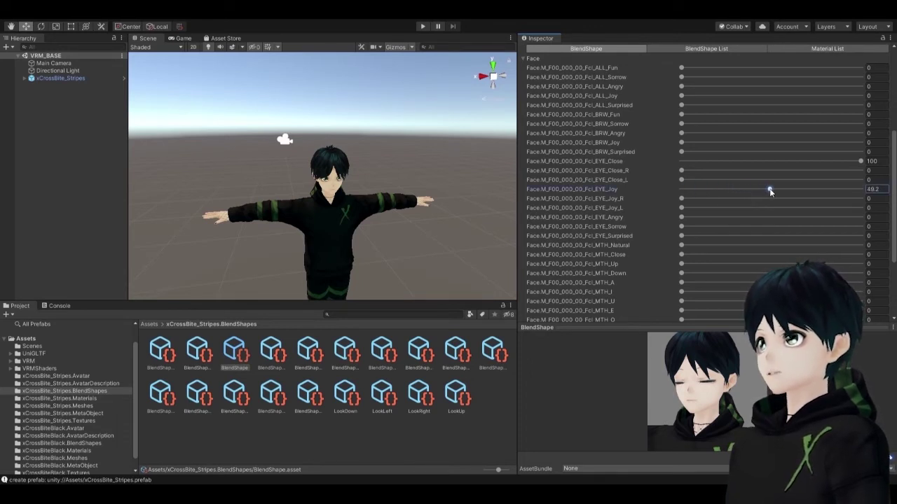
left_click_drag(739, 413, 697, 412)
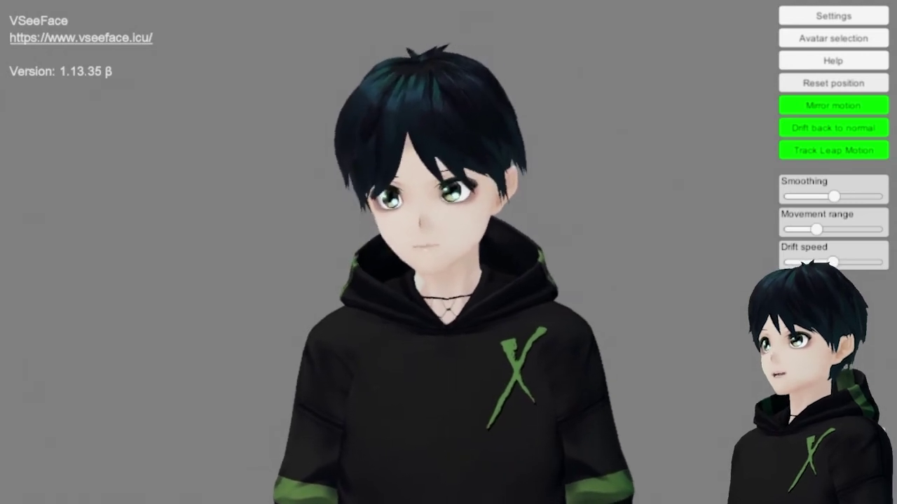
In VSeeFace, open the expression settings and assign 1 as the hotkey for the Neutral expression
left_click(822, 21)
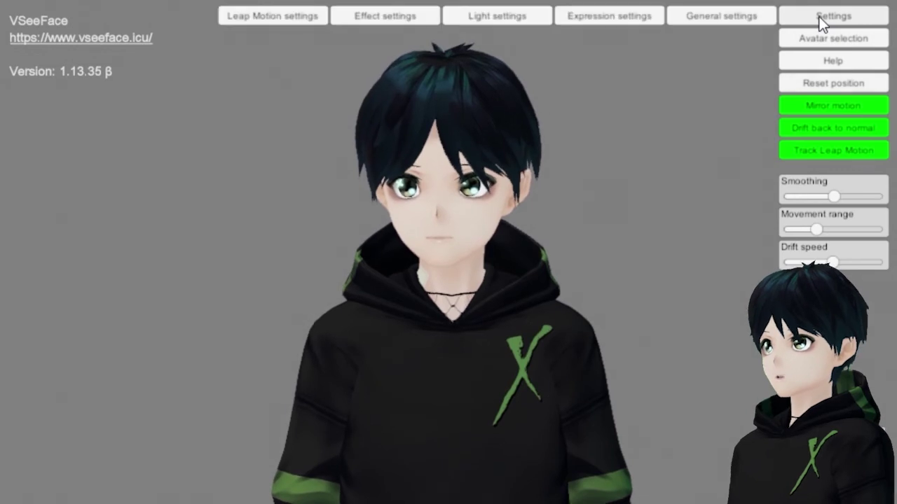
left_click(604, 20)
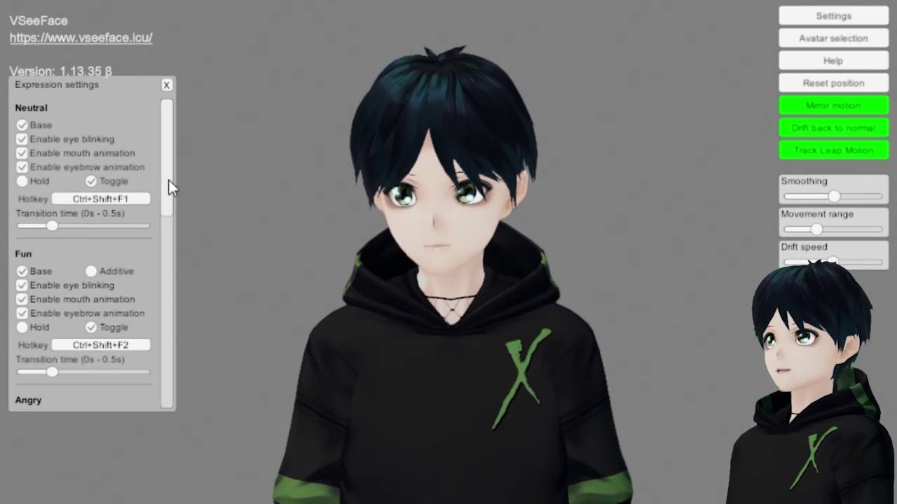
left_click_drag(164, 169, 166, 211)
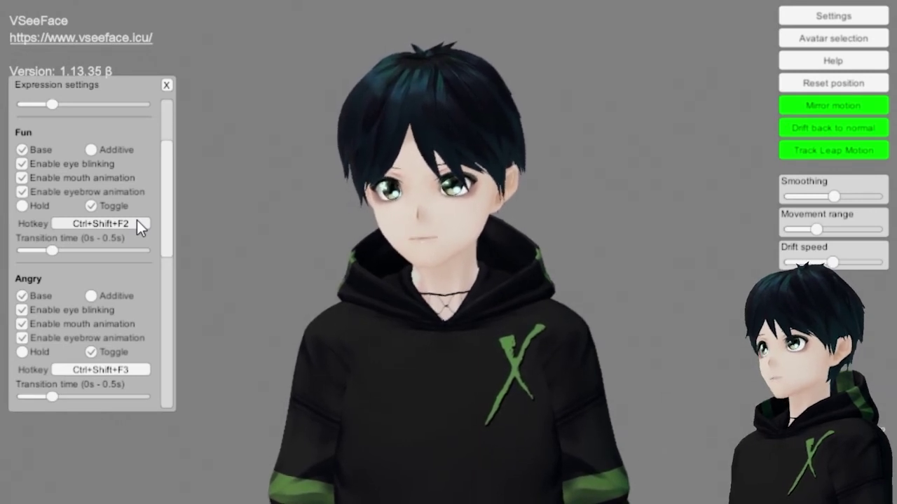
left_click_drag(168, 197, 168, 105)
left_click(100, 199)
key("1")
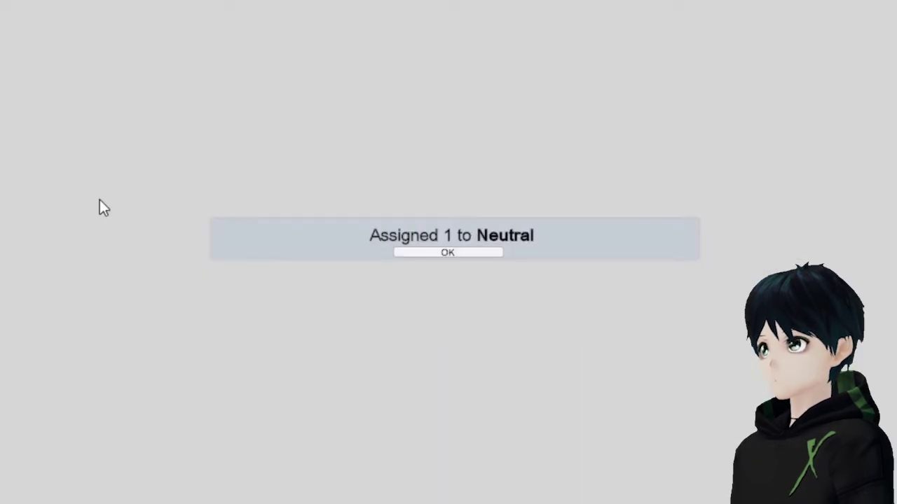
left_click(479, 252)
Assign 5 as the hotkey for the Sorrow expression
scroll(119, 344, "down", 10)
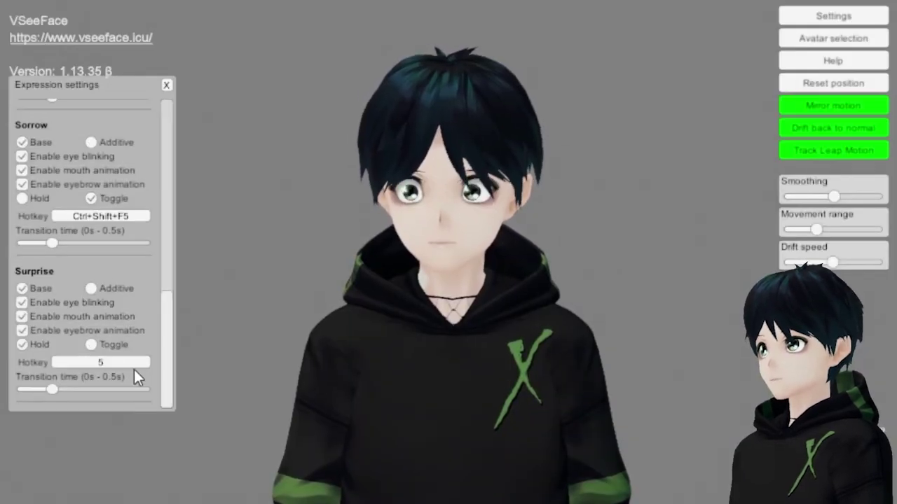
scroll(134, 310, "up", 3)
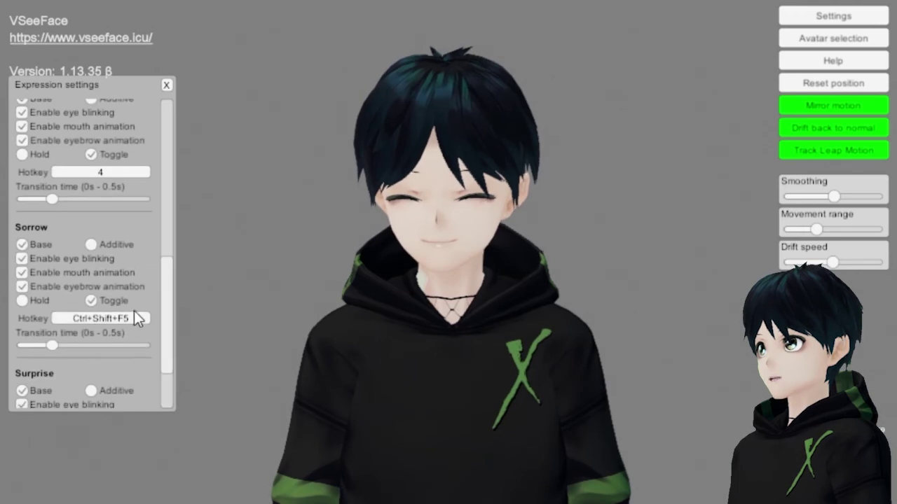
left_click(135, 315)
key("5")
left_click(418, 252)
left_click(446, 252)
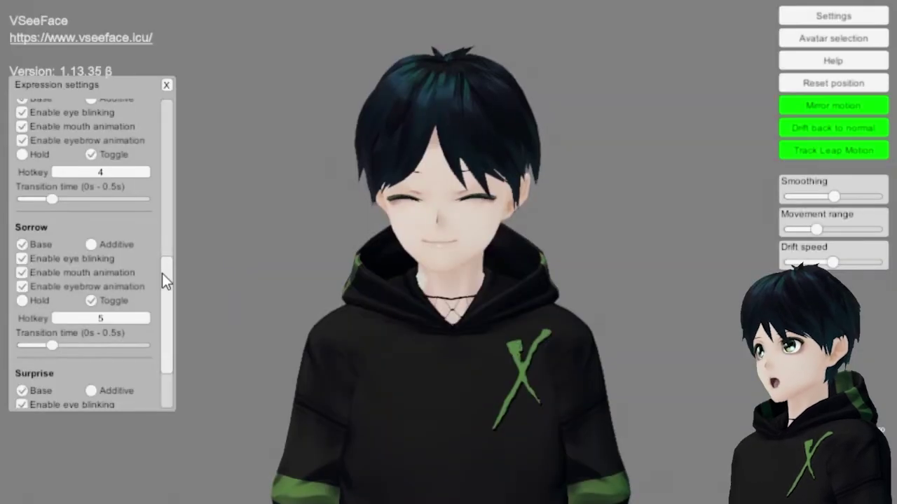
Assign 6 as the hotkey for the Surprise expression
scroll(140, 315, "down", 3)
left_click(112, 364)
key("6")
left_click(438, 252)
Review the hotkey settings from Neutral through Surprise and trigger the expressions, including Joy, to check them on the avatar
scroll(165, 232, "up", 7)
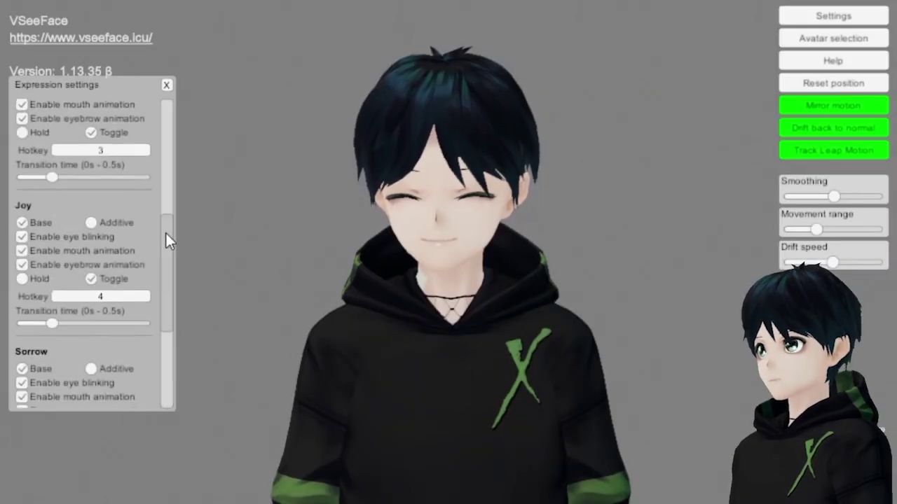
left_click_drag(166, 231, 171, 114)
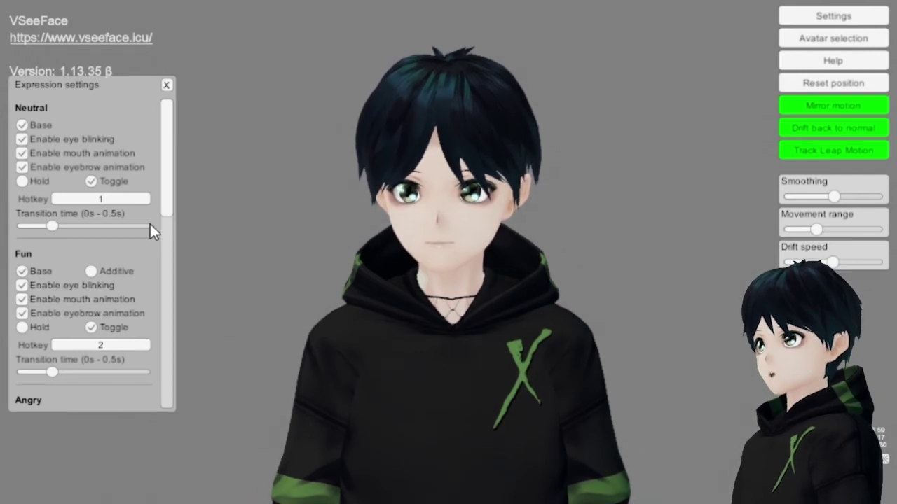
left_click_drag(167, 198, 159, 259)
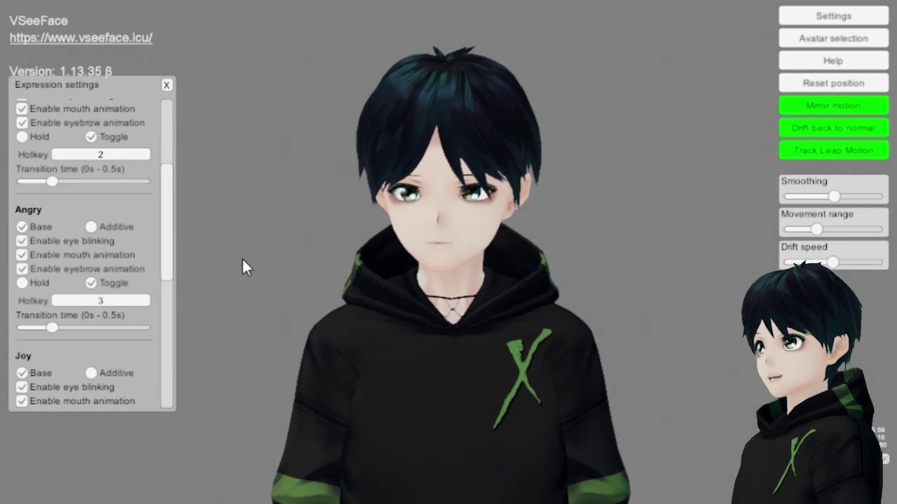
left_click_drag(166, 250, 164, 299)
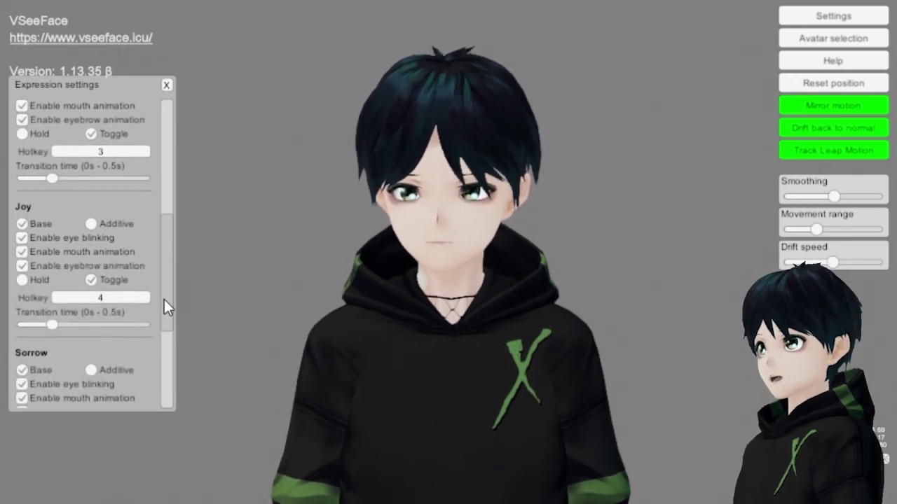
key("4")
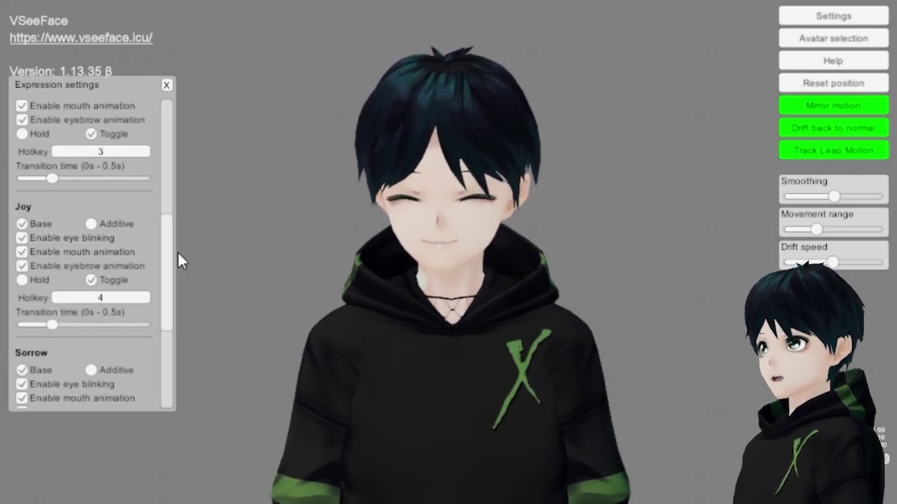
scroll(168, 273, "down", 5)
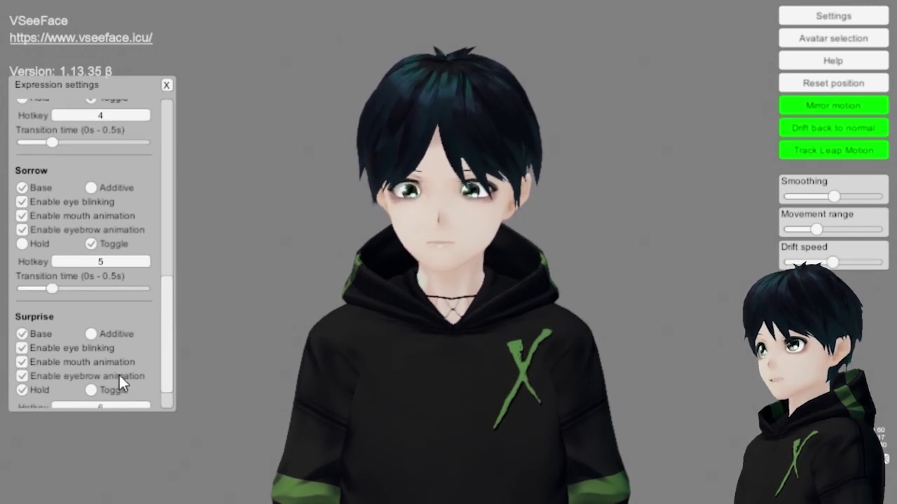
scroll(172, 354, "down", 2)
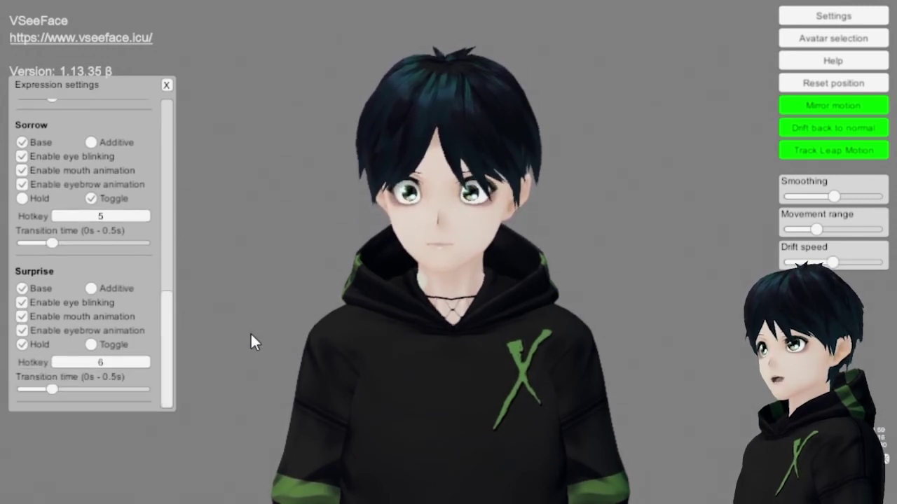